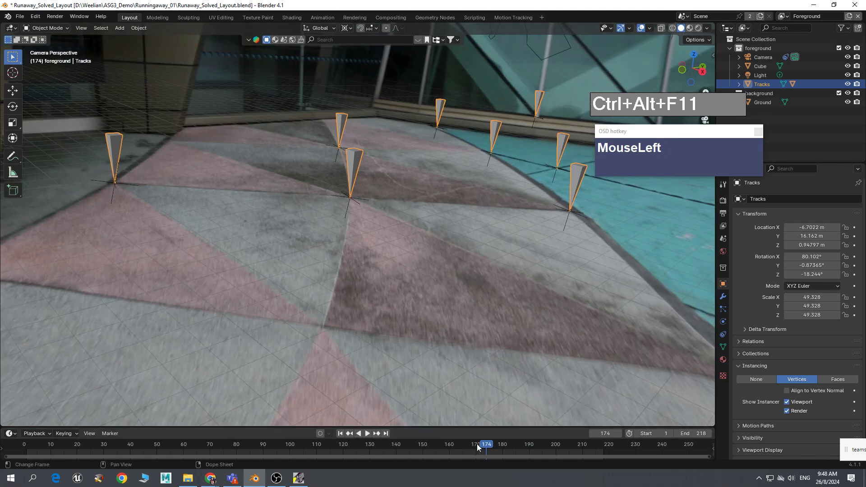
# - Scrub through the footage to examine how the cone instances on the tracked points stick to the ground
pyautogui.moveTo(493, 444); pyautogui.dragTo(226, 438)
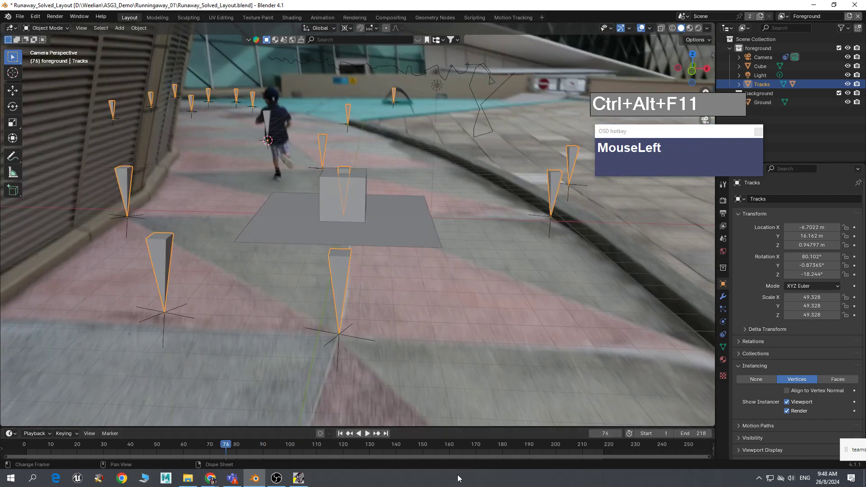
pyautogui.moveTo(398, 427); pyautogui.dragTo(396, 407)
pyautogui.click(84, 30)
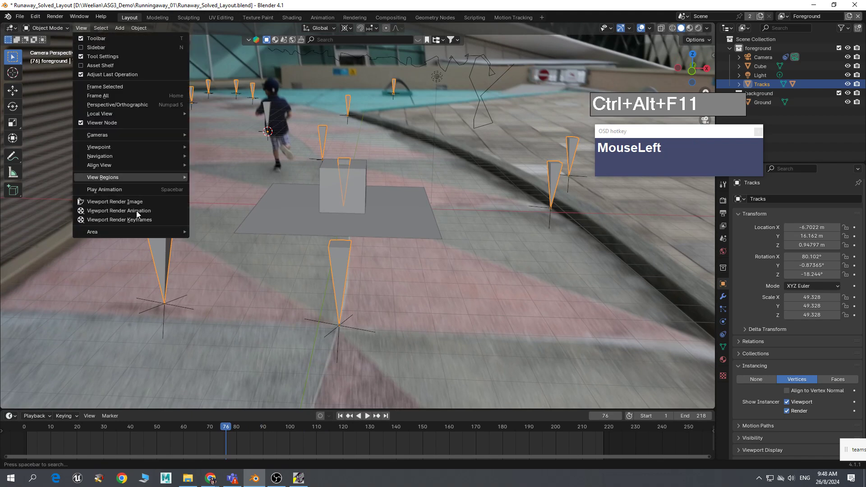
pyautogui.click(533, 30)
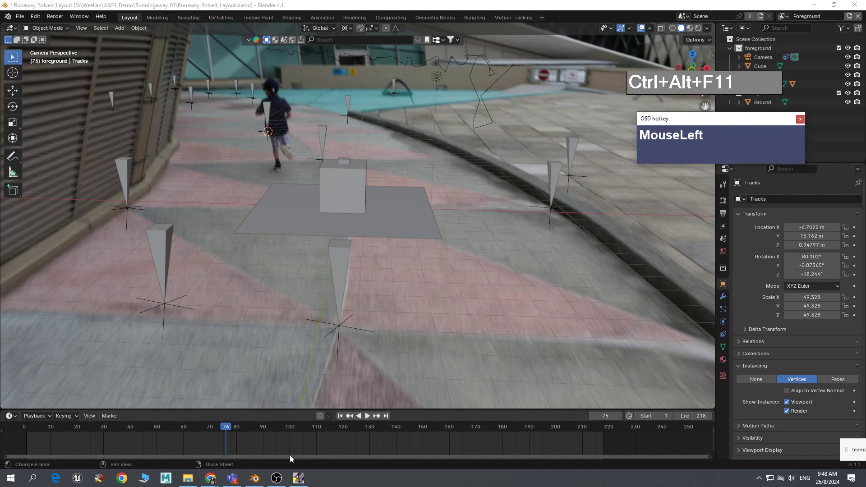
pyautogui.moveTo(228, 429); pyautogui.dragTo(117, 450)
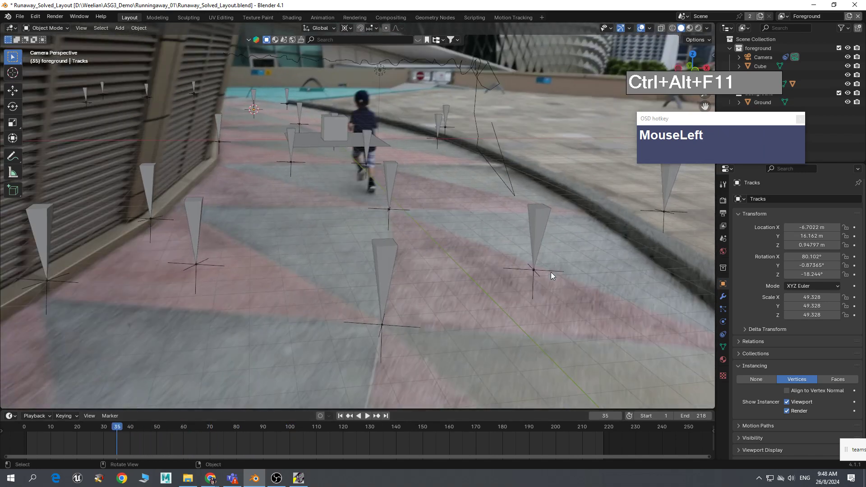
pyautogui.click(388, 286)
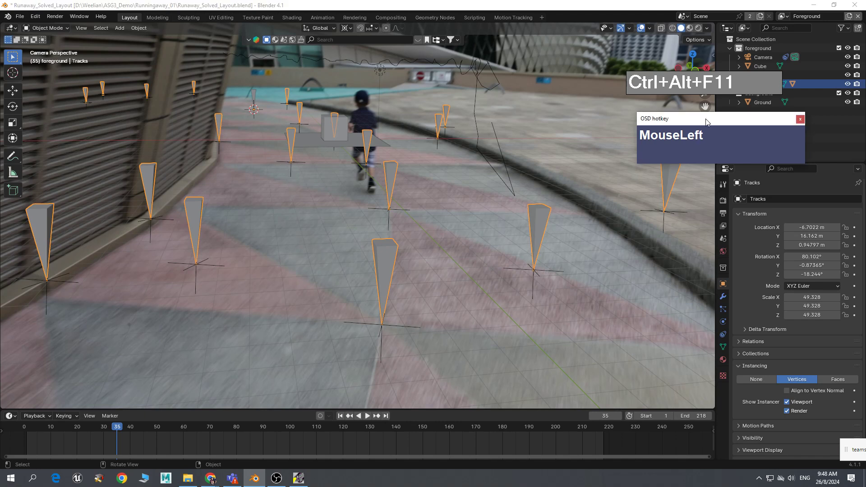
pyautogui.moveTo(692, 143); pyautogui.dragTo(694, 139)
# - Open the recent file Runaway_Solved_Layout_0.blend without saving changes to the current file
pyautogui.click(20, 16)
pyautogui.moveTo(46, 44)
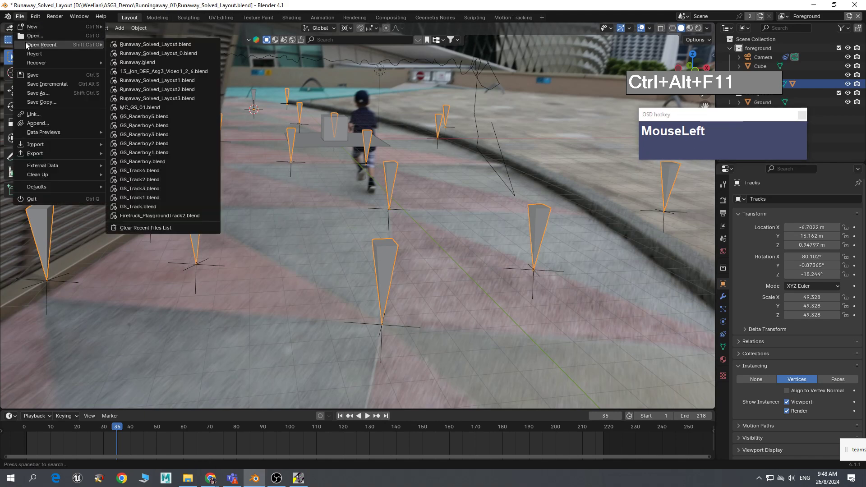
pyautogui.click(184, 53)
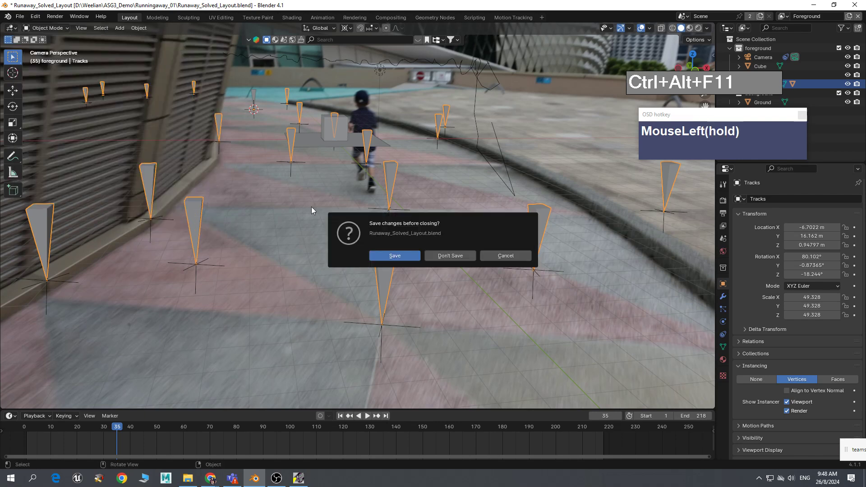
pyautogui.click(448, 256)
# - Scrub through the newly opened scene and examine the tracks on the footage in the Motion Tracking workspace
pyautogui.moveTo(36, 417); pyautogui.dragTo(234, 419)
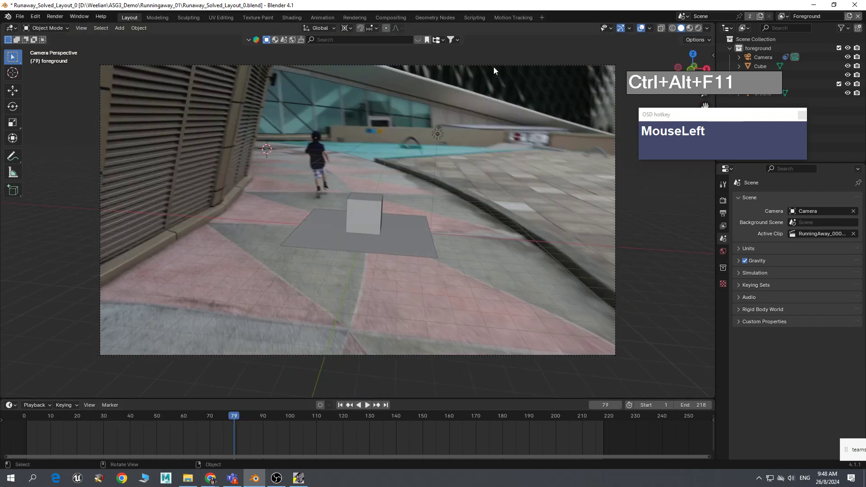
pyautogui.click(513, 17)
pyautogui.moveTo(310, 377); pyautogui.dragTo(276, 378)
pyautogui.click(719, 116)
pyautogui.moveTo(715, 116); pyautogui.dragTo(789, 138)
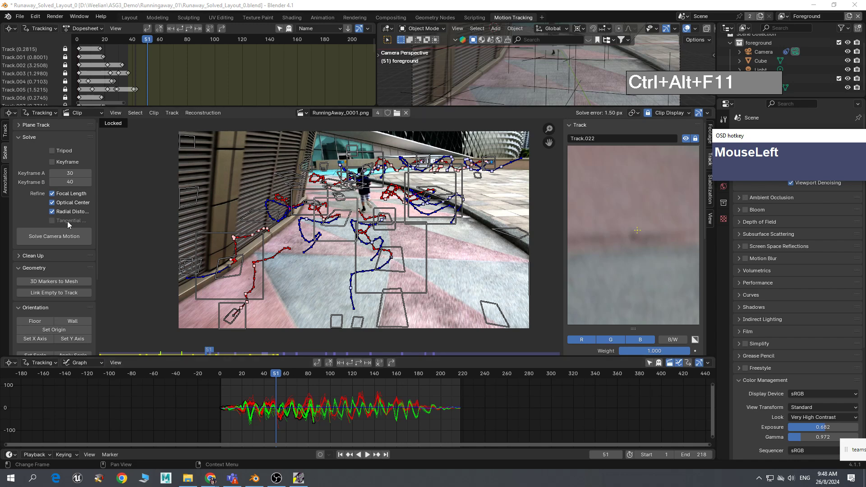
pyautogui.moveTo(291, 378); pyautogui.dragTo(231, 392)
pyautogui.moveTo(294, 393); pyautogui.dragTo(337, 402)
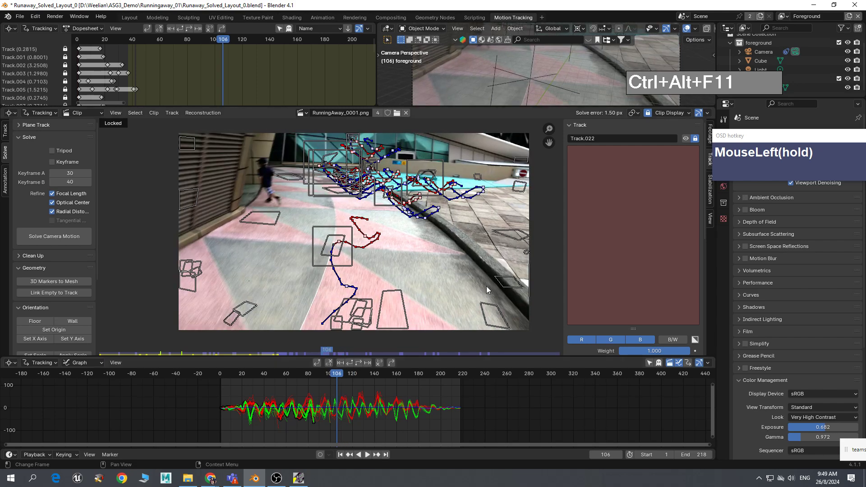
pyautogui.click(442, 257)
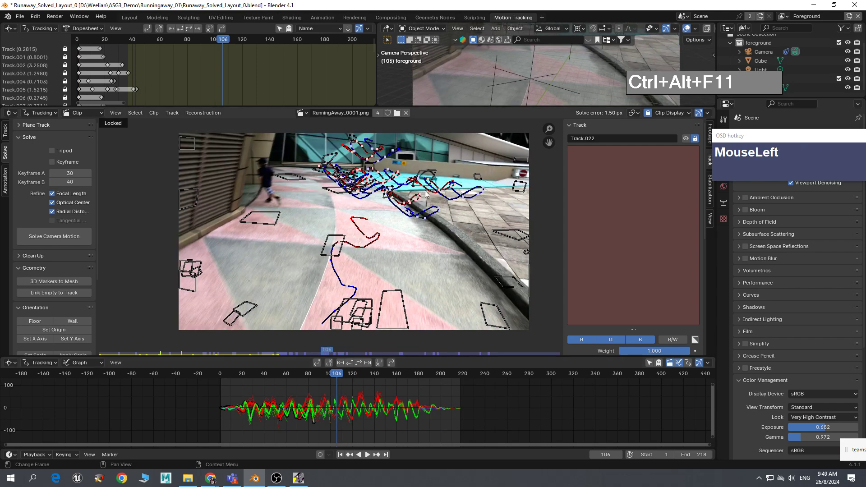
pyautogui.moveTo(307, 383); pyautogui.dragTo(366, 392)
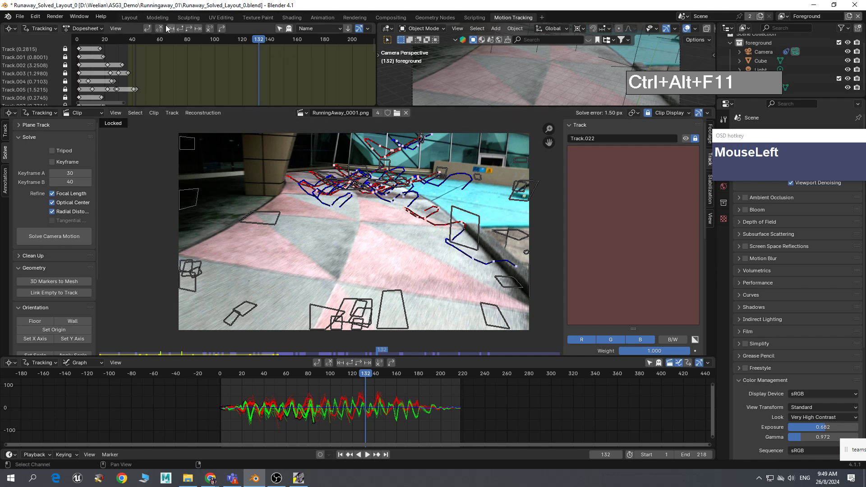
# - In the Layout workspace, turn on the Motion Tracking viewport overlay and enlarge the track markers
pyautogui.click(130, 17)
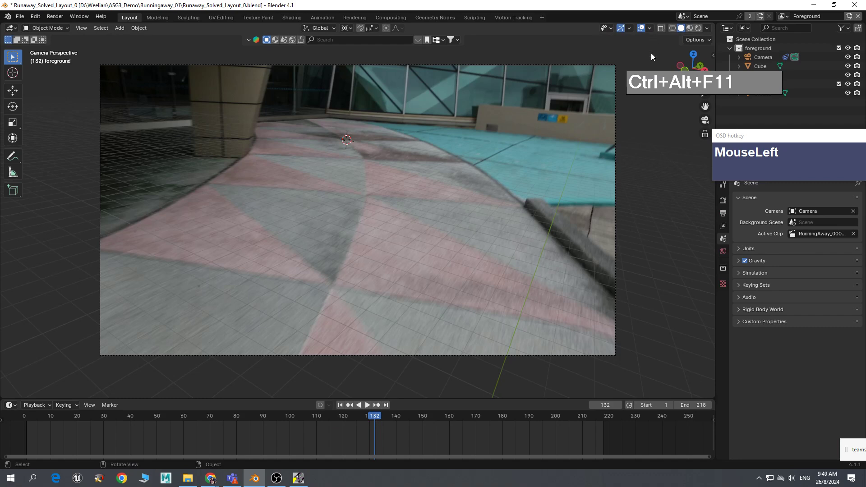
pyautogui.click(651, 28)
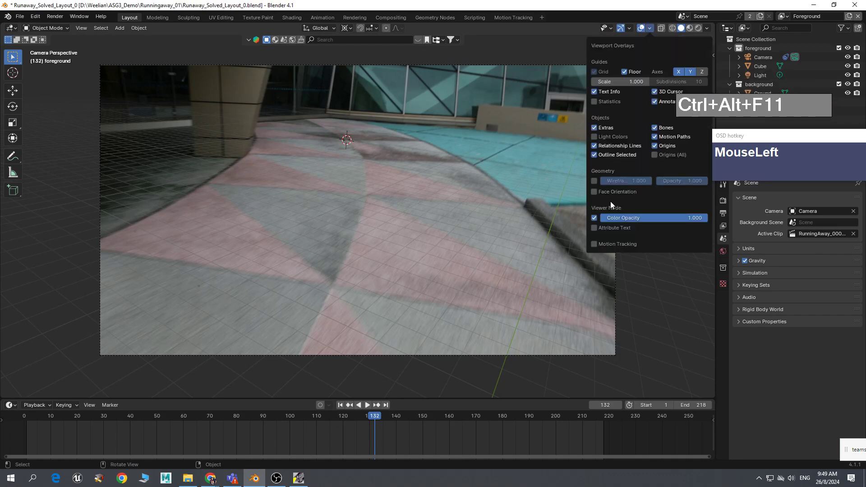
pyautogui.click(594, 244)
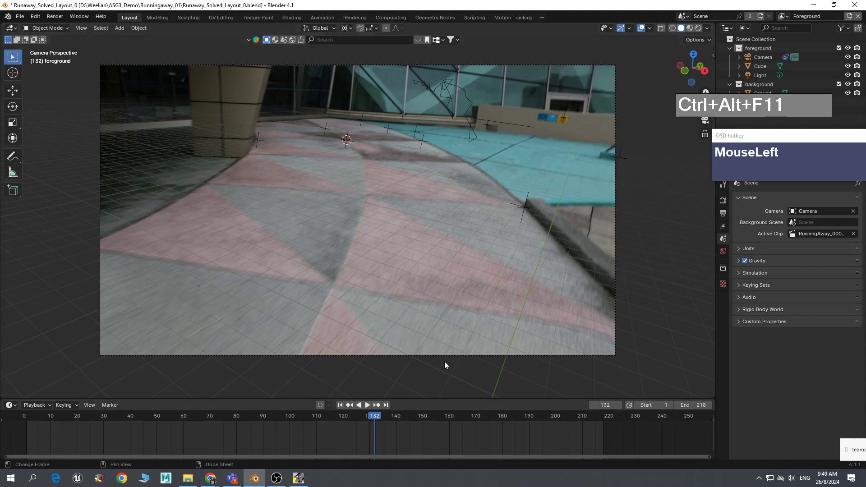
pyautogui.click(649, 28)
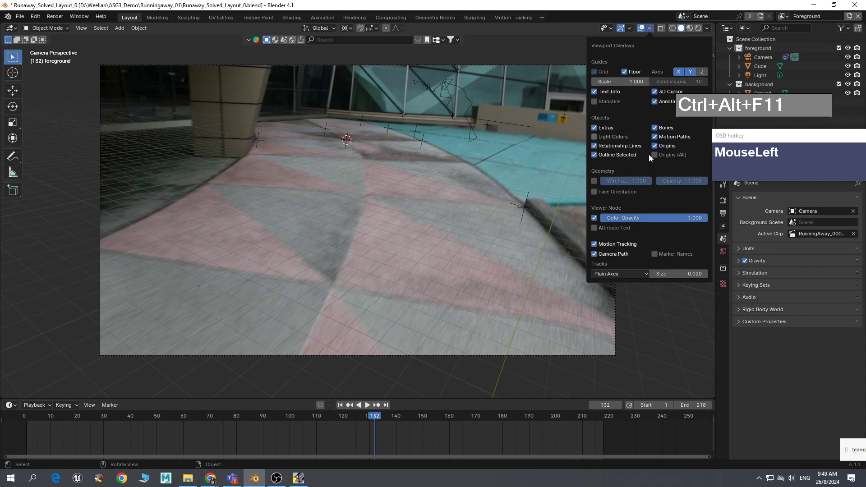
pyautogui.moveTo(657, 276)
pyautogui.mouseDown()
pyautogui.moveTo(681, 276)
pyautogui.moveTo(650, 276)
pyautogui.moveTo(662, 274)
pyautogui.mouseUp()
# - Scrub back and forth between about frames 13 and 107 to check how the track markers follow the footage
pyautogui.moveTo(374, 416); pyautogui.dragTo(59, 438)
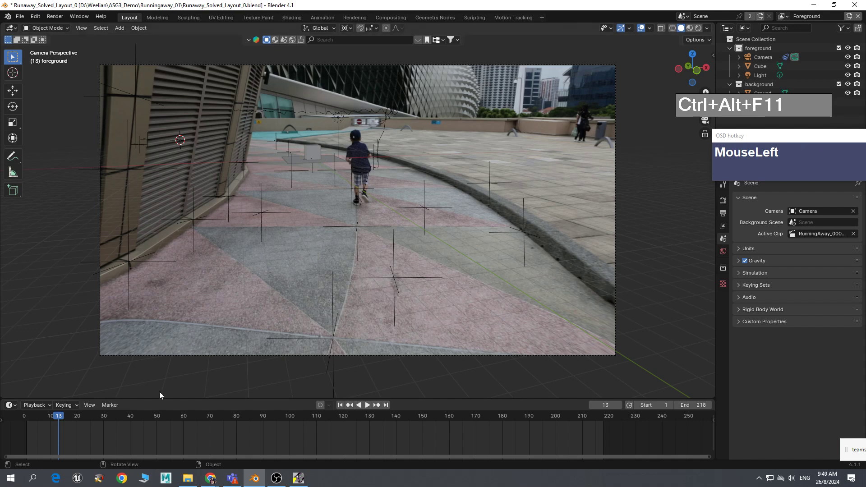
pyautogui.moveTo(59, 421); pyautogui.dragTo(308, 435)
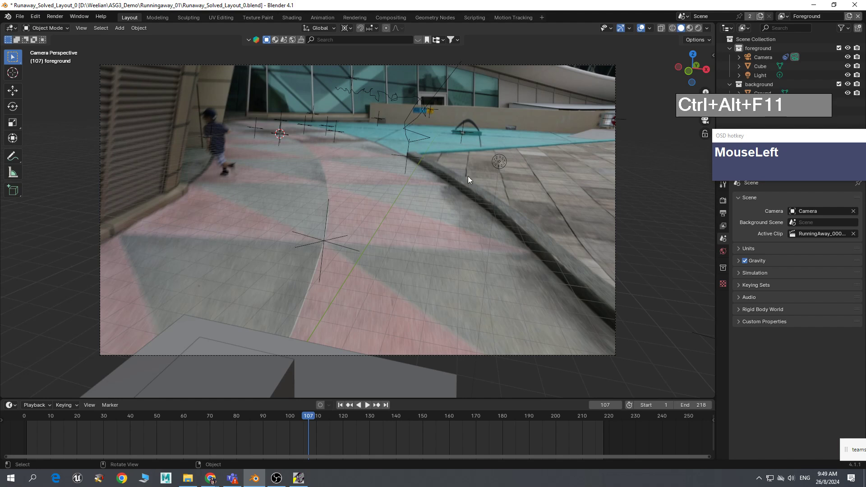
pyautogui.moveTo(306, 418); pyautogui.dragTo(120, 437)
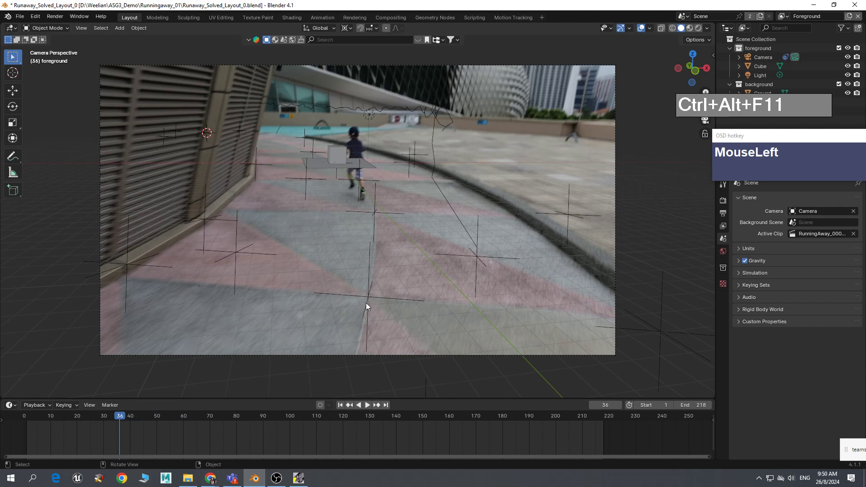
pyautogui.moveTo(122, 418); pyautogui.dragTo(62, 424)
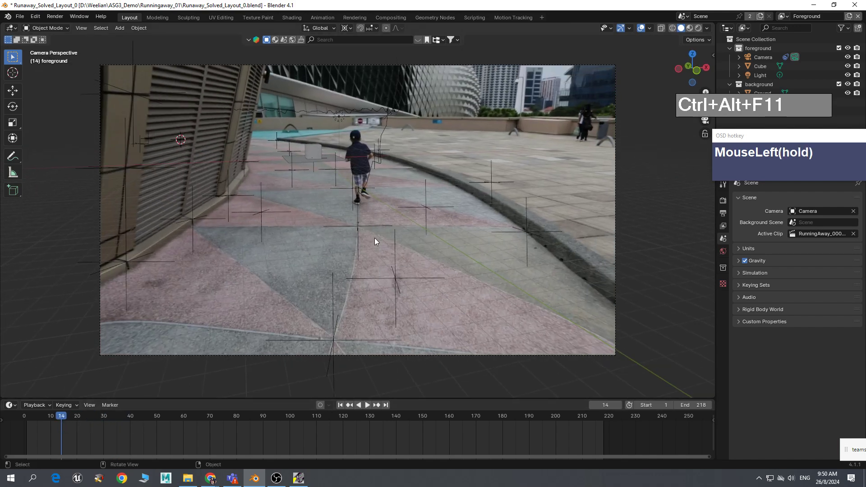
# - In the Motion Tracking workspace, select all tracks and convert their 3D markers to a mesh
pyautogui.click(508, 17)
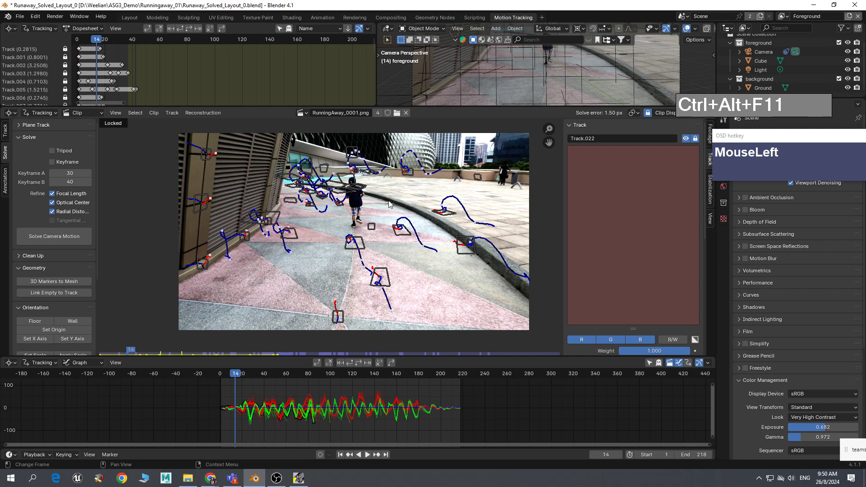
pyautogui.press('a')
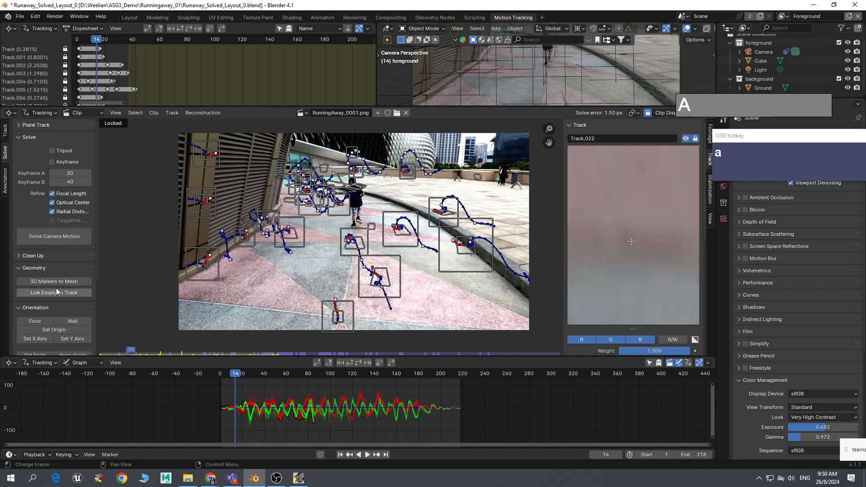
pyautogui.click(18, 269)
pyautogui.click(19, 270)
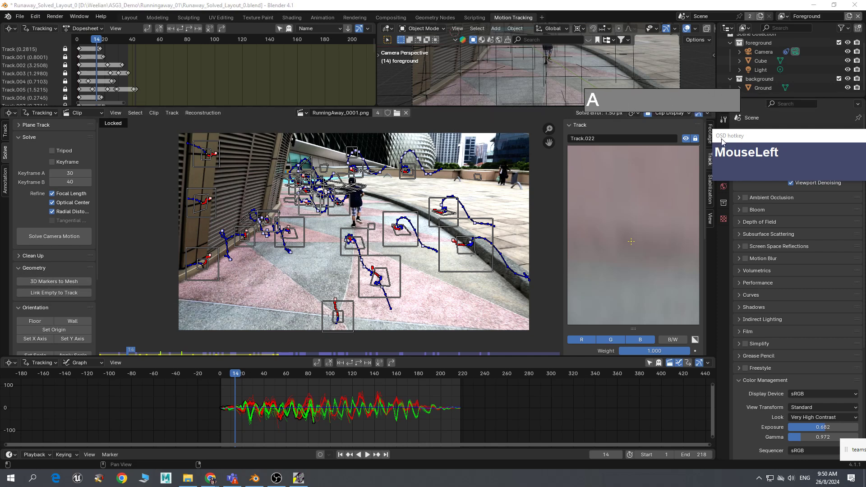
pyautogui.moveTo(633, 103); pyautogui.dragTo(566, 103)
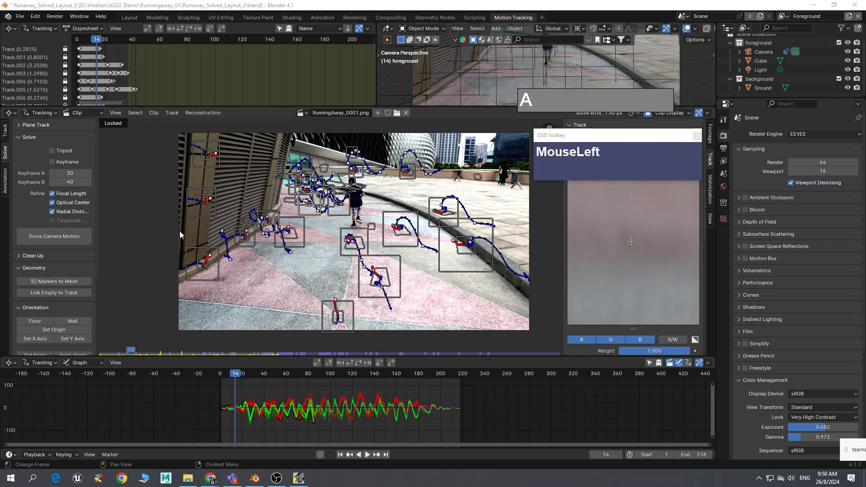
pyautogui.click(48, 284)
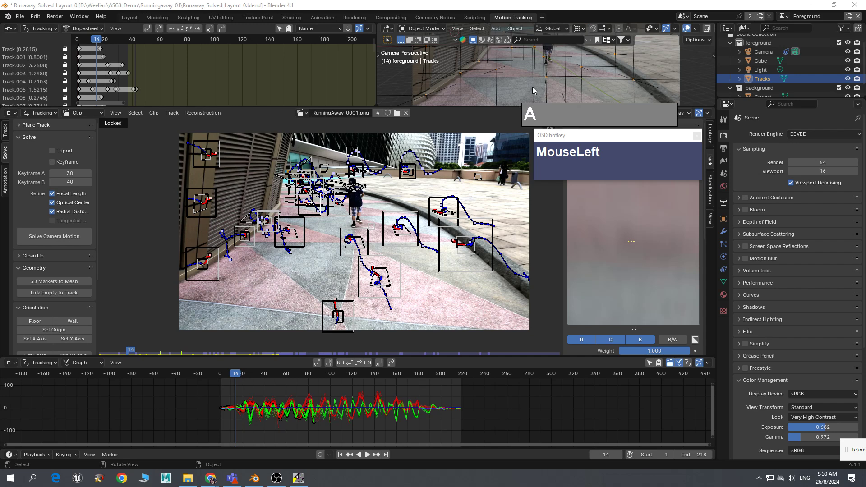
# - Return to the Layout workspace, scrub the footage to check the Tracks mesh points, and go back to frame 1
pyautogui.click(129, 18)
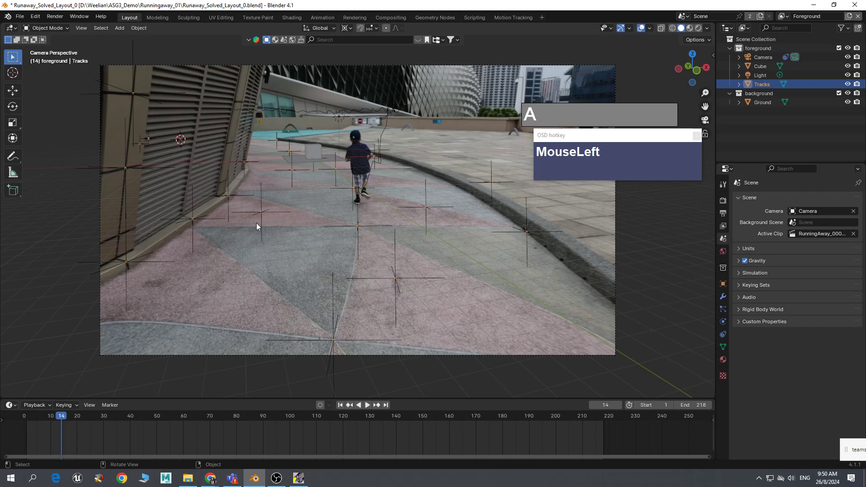
pyautogui.moveTo(576, 140); pyautogui.dragTo(584, 140)
pyautogui.moveTo(66, 419); pyautogui.dragTo(245, 421)
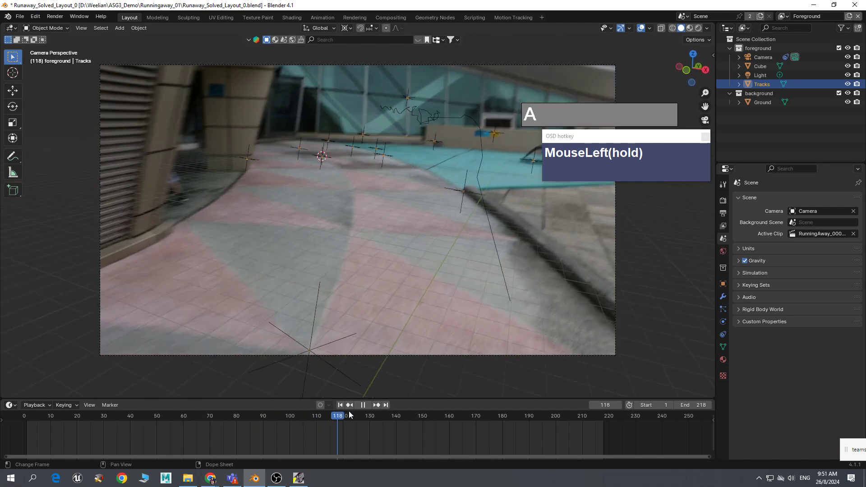
pyautogui.click(371, 411)
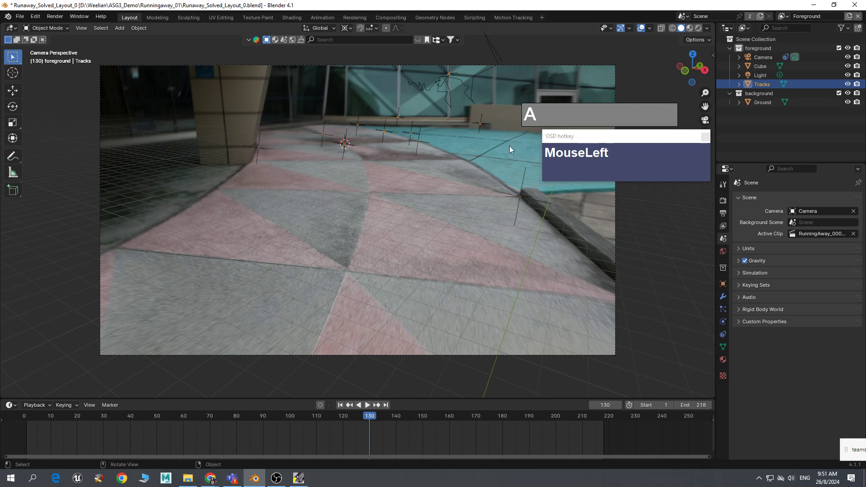
pyautogui.moveTo(366, 416); pyautogui.dragTo(155, 419)
pyautogui.moveTo(166, 421); pyautogui.dragTo(27, 432)
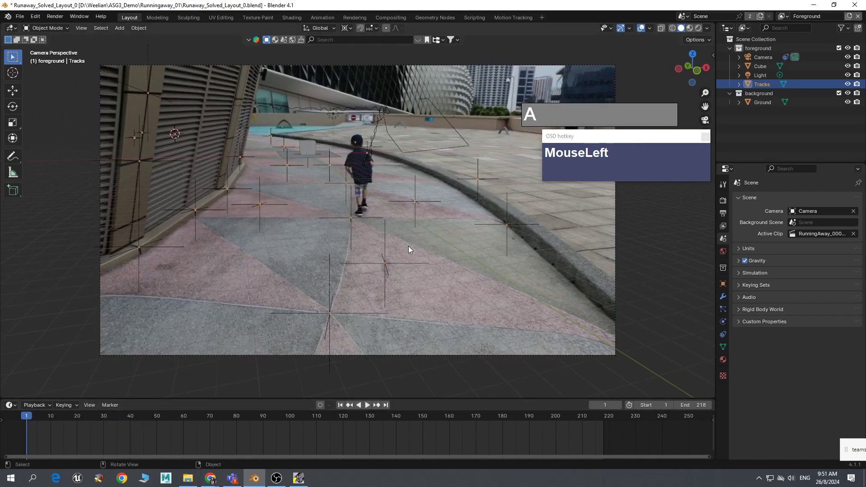
pyautogui.moveTo(614, 137); pyautogui.dragTo(627, 137)
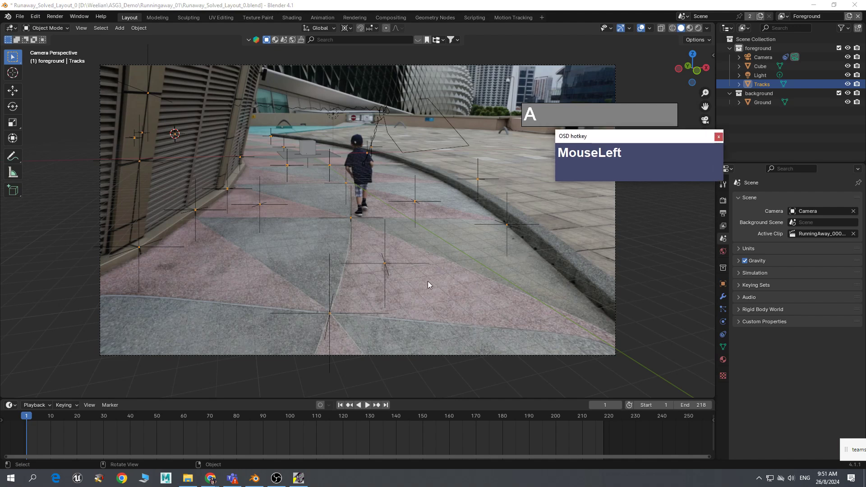
# - In Edit Mode on the Tracks mesh, fill a triangular face between the three nearest vertices on the central paving behind the boy
pyautogui.click(759, 93)
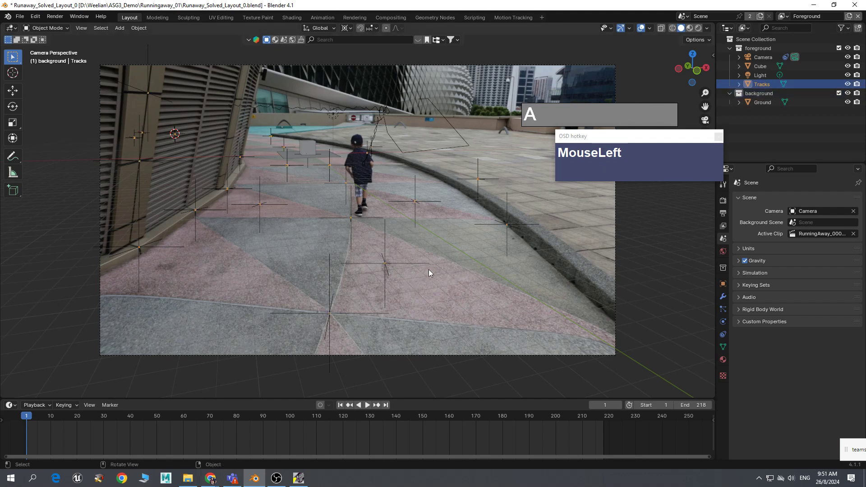
pyautogui.press('Tab')
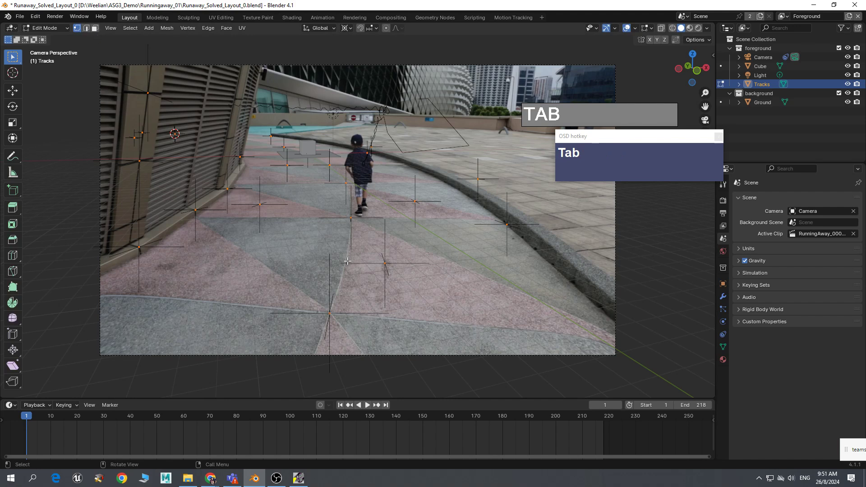
pyautogui.click(385, 267)
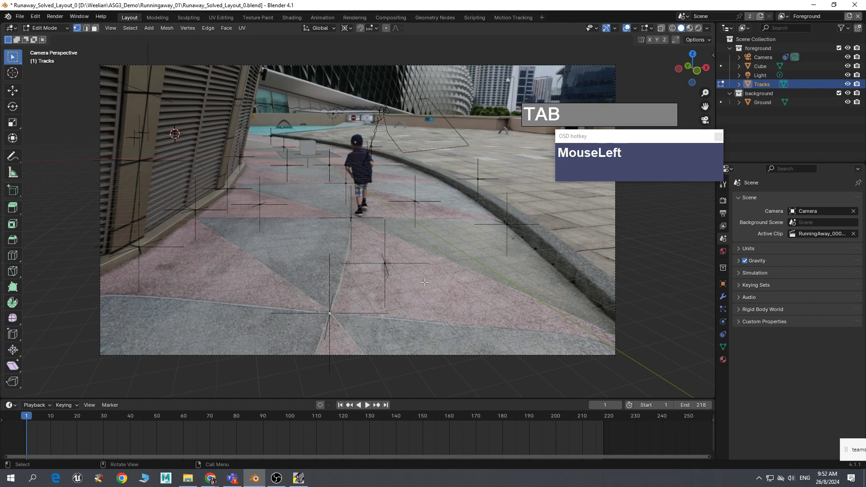
pyautogui.keyDown('shift'); pyautogui.click(386, 264); pyautogui.keyUp('shift')
pyautogui.keyDown('shift'); pyautogui.click(353, 219); pyautogui.keyUp('shift')
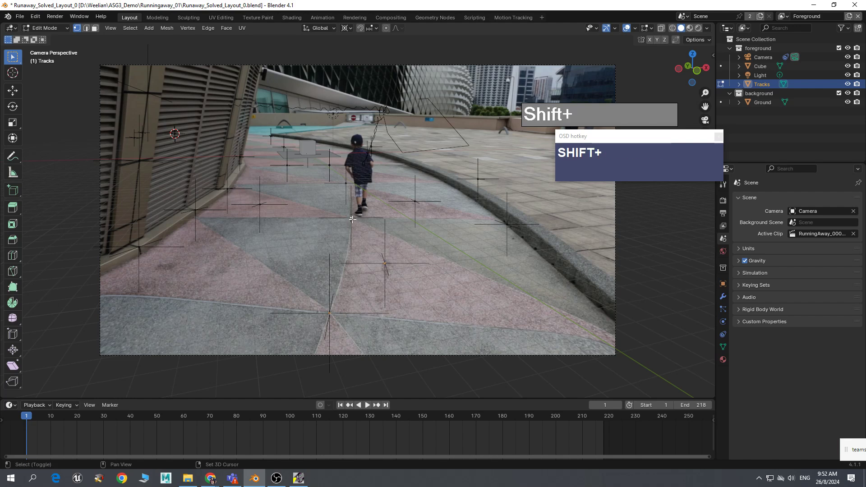
pyautogui.press('f')
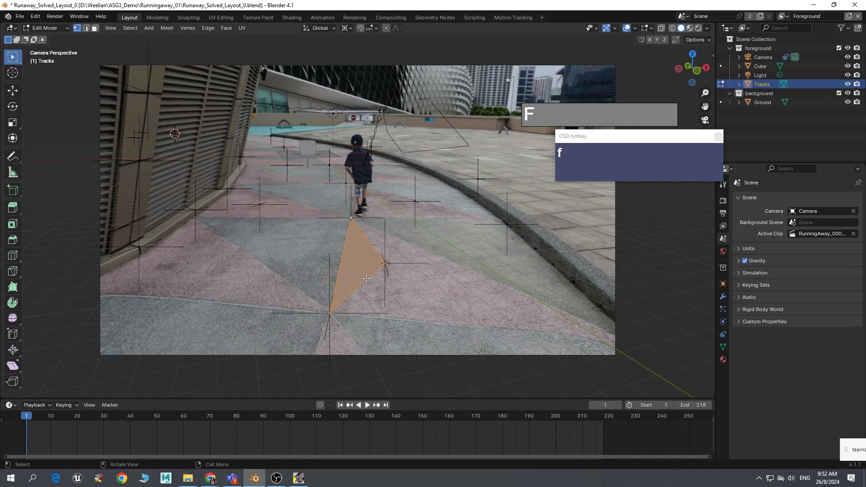
# - Fill a four-sided face between the vertex behind the boy, the two vertices toward the kerb and the nearer central paving vertex
pyautogui.click(361, 218)
pyautogui.keyDown('shift'); pyautogui.click(415, 201); pyautogui.keyUp('shift')
pyautogui.keyDown('shift'); pyautogui.click(507, 225); pyautogui.keyUp('shift')
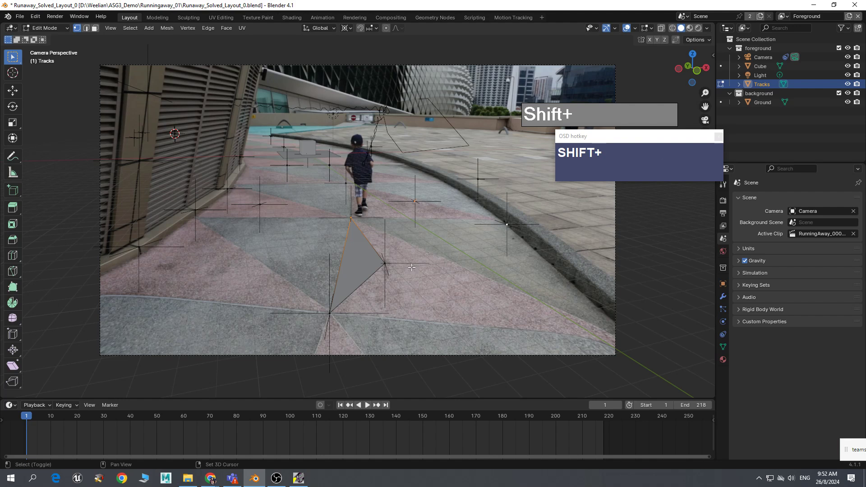
pyautogui.keyDown('shift'); pyautogui.click(385, 263); pyautogui.keyUp('shift')
pyautogui.press('f')
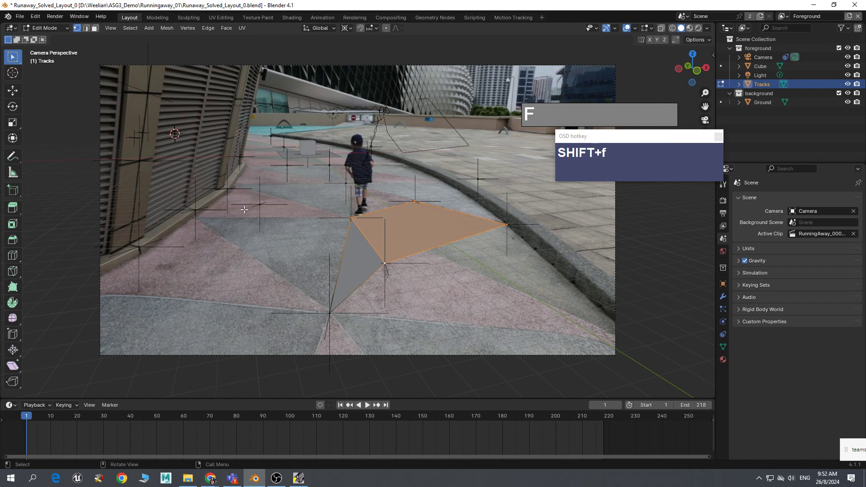
# - Fill a triangular face from the paving vertex on the wall side to the vertex behind the boy and the nearest foreground vertex
pyautogui.click(260, 204)
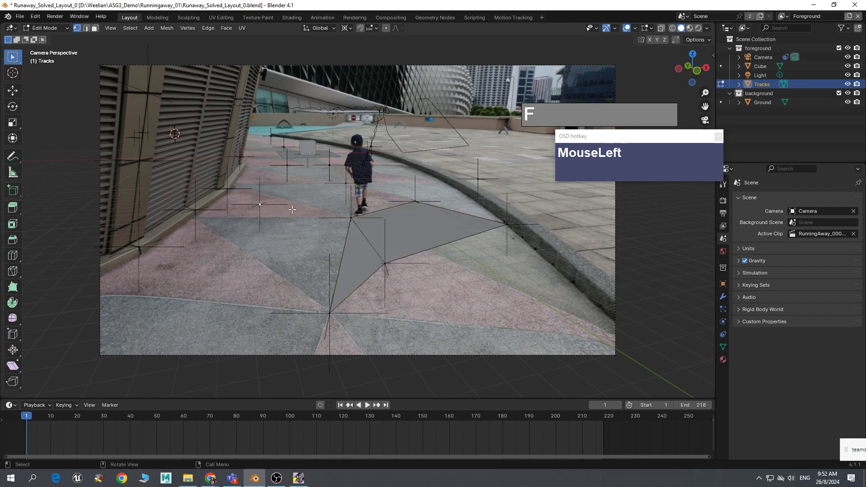
pyautogui.keyDown('shift'); pyautogui.click(351, 218); pyautogui.keyUp('shift')
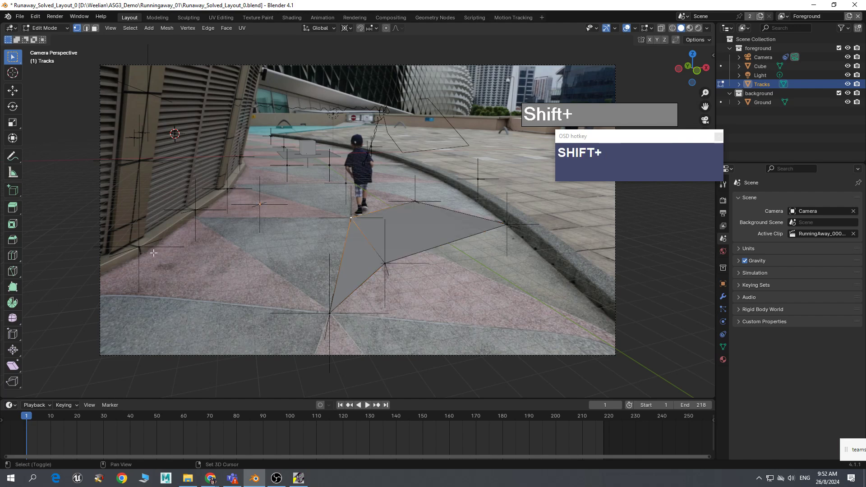
pyautogui.keyDown('shift'); pyautogui.click(330, 315); pyautogui.keyUp('shift')
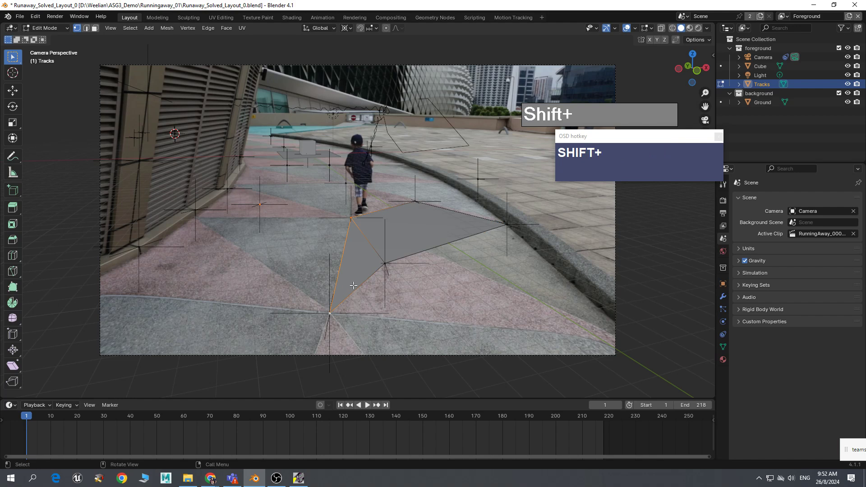
pyautogui.press('f')
pyautogui.click(417, 298)
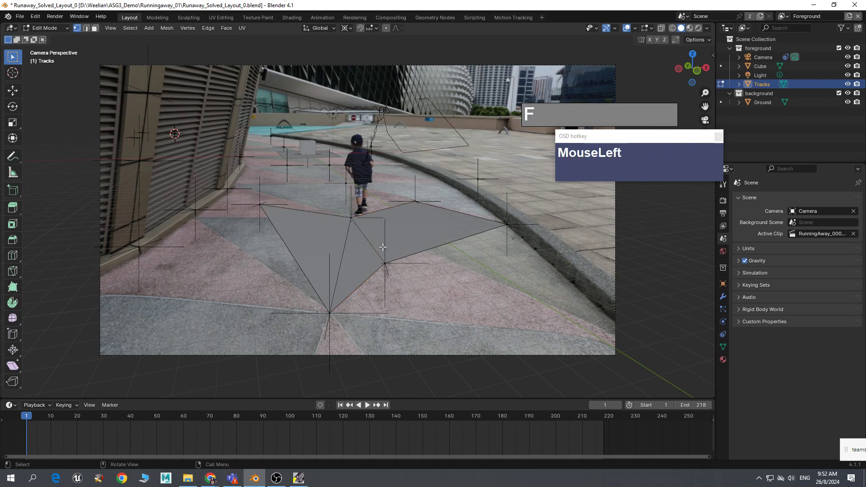
# - In face selection mode, try deleting the three ground faces with the Faces option, and undo the deletion
pyautogui.moveTo(32, 418); pyautogui.dragTo(26, 451)
pyautogui.press('3')
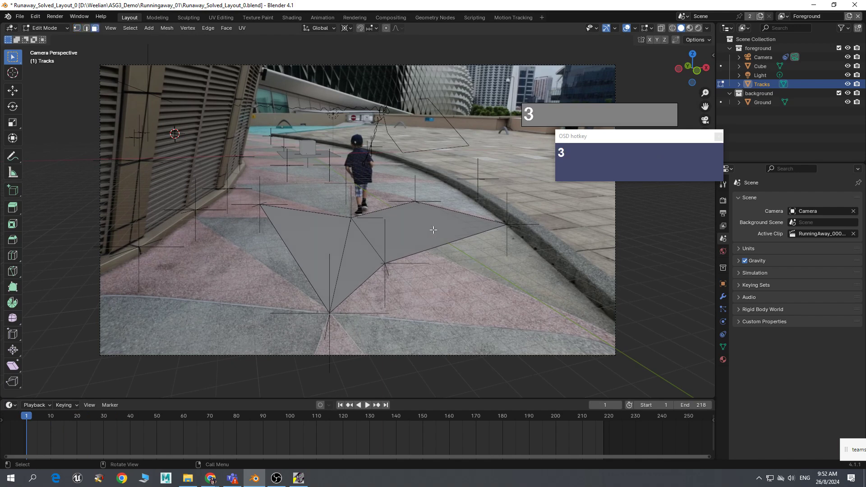
pyautogui.click(429, 235)
pyautogui.keyDown('shift'); pyautogui.click(361, 258); pyautogui.keyUp('shift')
pyautogui.keyDown('shift'); pyautogui.click(336, 255); pyautogui.keyUp('shift')
pyautogui.hotkey('shift', 'Delete')
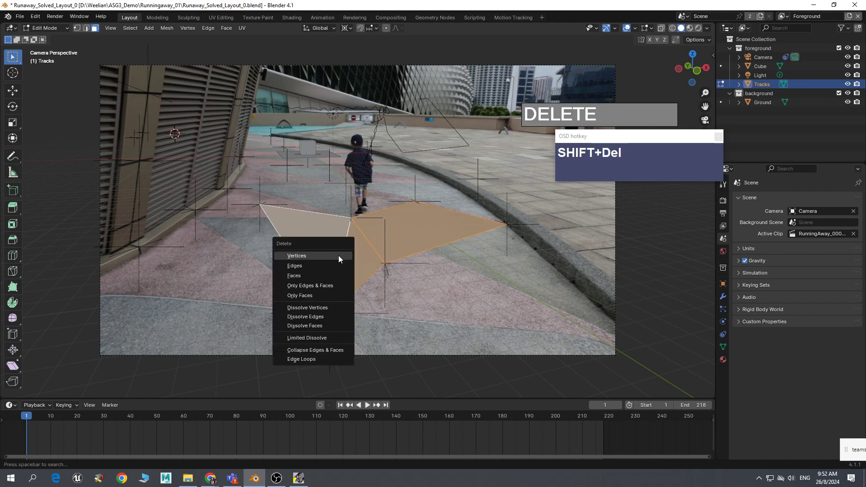
pyautogui.press('x')
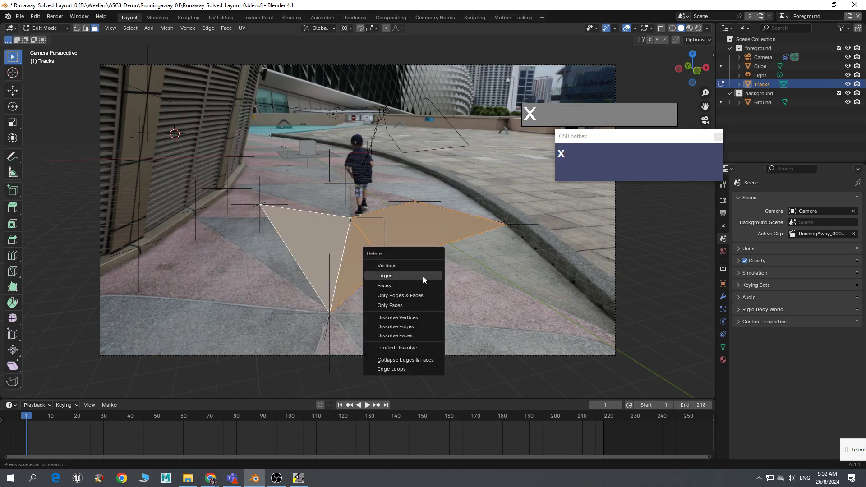
pyautogui.click(416, 286)
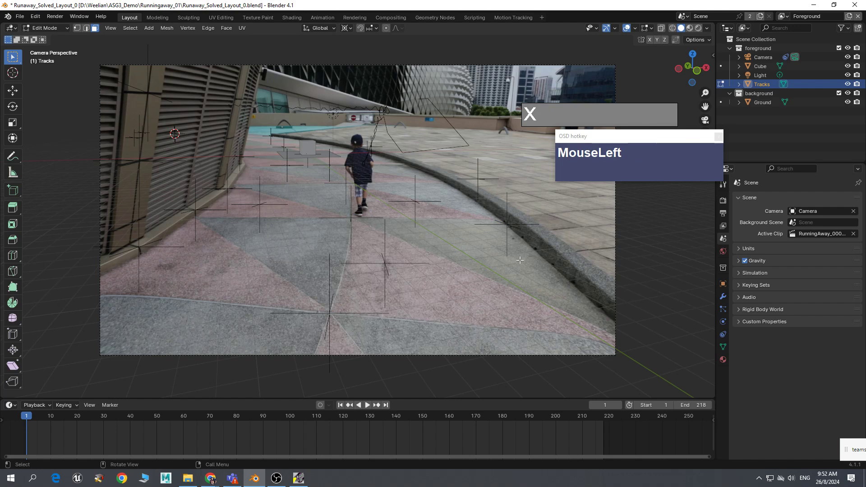
pyautogui.hotkey('ctrl', 'z')
# - Try deleting the same ground faces from vertex selection mode with the Faces option, and undo it
pyautogui.press('1')
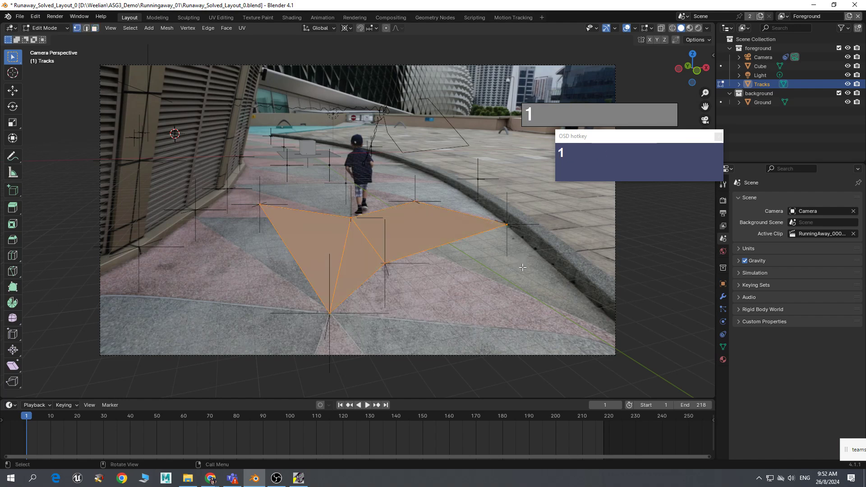
pyautogui.press('x')
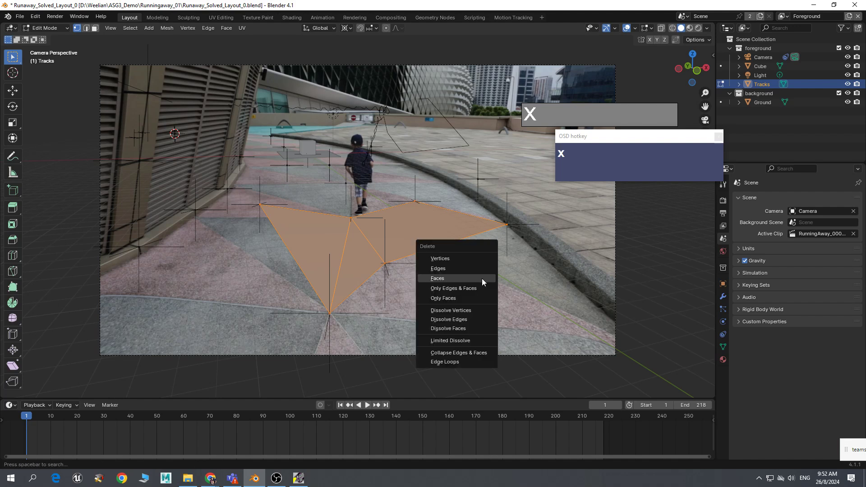
pyautogui.click(481, 278)
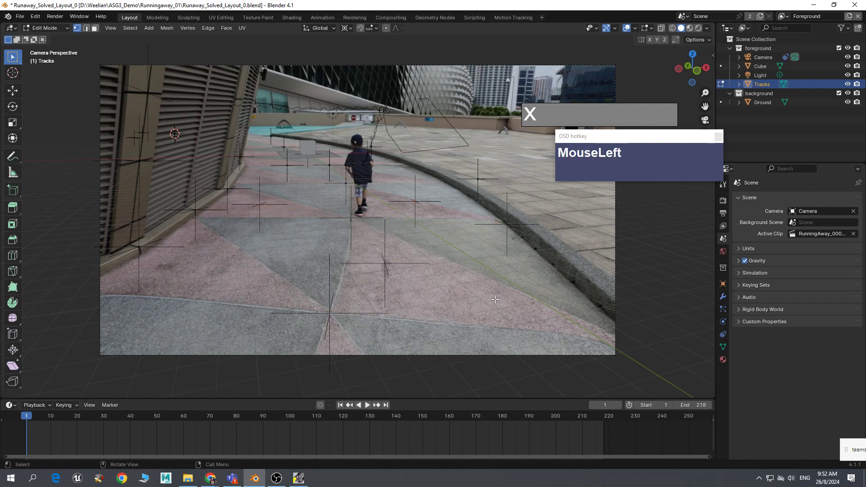
pyautogui.press('1')
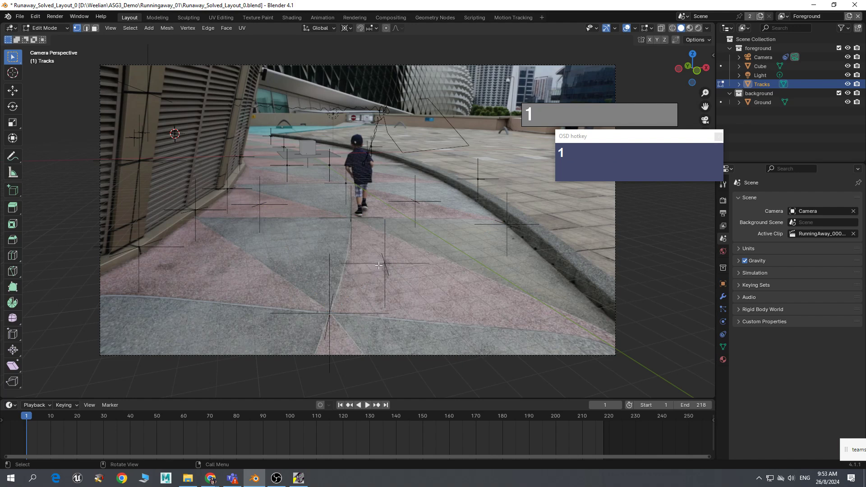
pyautogui.hotkey('ctrl', 'z')
# - Select all three ground faces and delete them with Only Edges & Faces, keeping their vertices
pyautogui.click(429, 230)
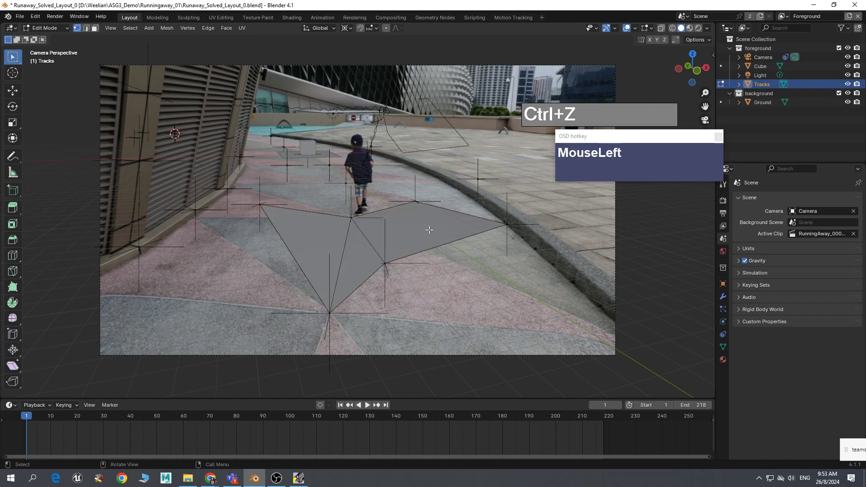
pyautogui.press('3')
pyautogui.click(427, 229)
pyautogui.keyDown('shift'); pyautogui.click(375, 255); pyautogui.keyUp('shift')
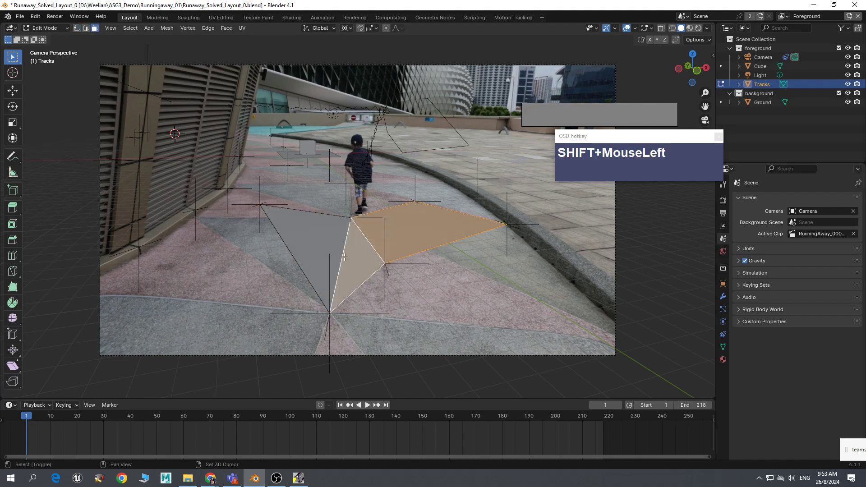
pyautogui.keyDown('shift'); pyautogui.click(351, 246); pyautogui.keyUp('shift')
pyautogui.hotkey('shift', 'x')
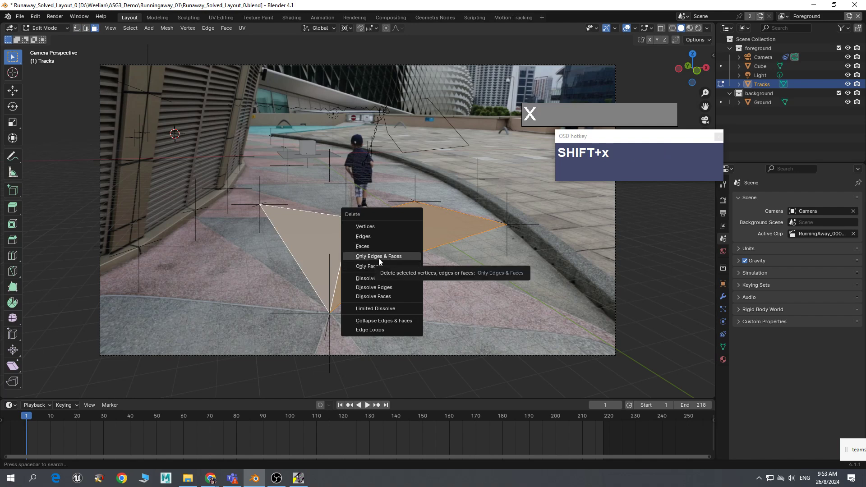
pyautogui.click(388, 257)
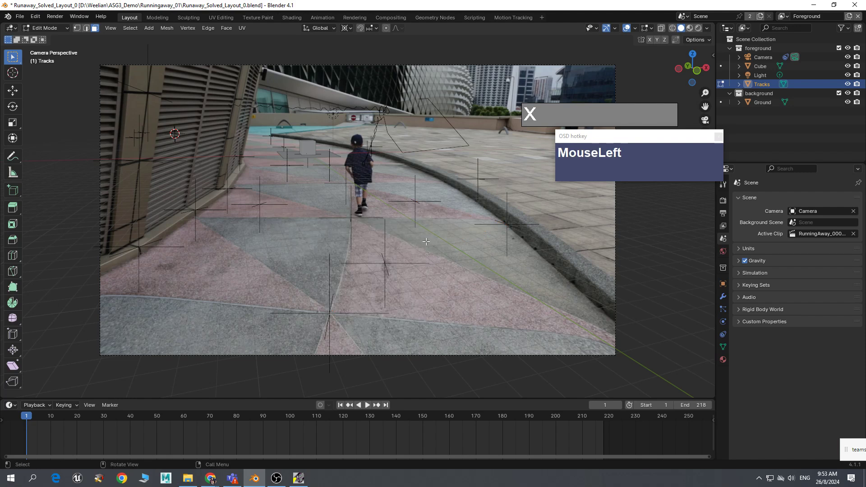
# - Select the Tracks vertex on the paving seam just behind the boy's feet and snap the 3D cursor to it
pyautogui.press('1')
pyautogui.click(355, 222)
pyautogui.click(508, 226)
pyautogui.click(380, 269)
pyautogui.click(351, 217)
pyautogui.hotkey('shift', 's')
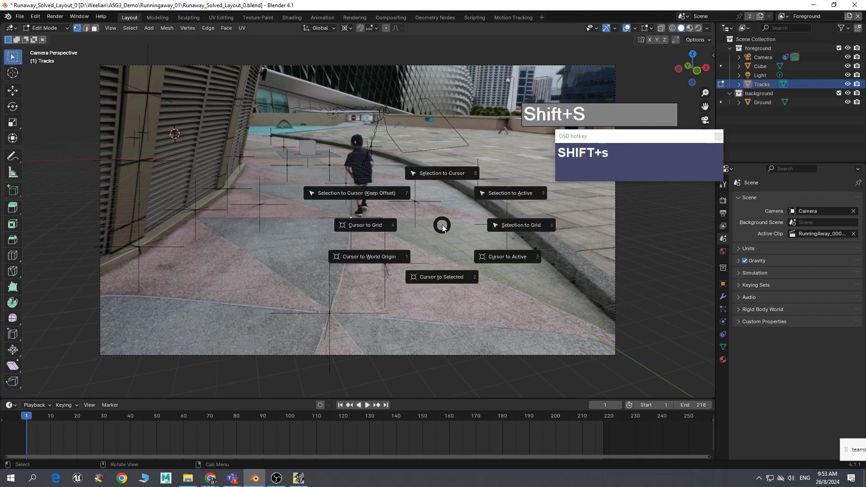
pyautogui.click(448, 277)
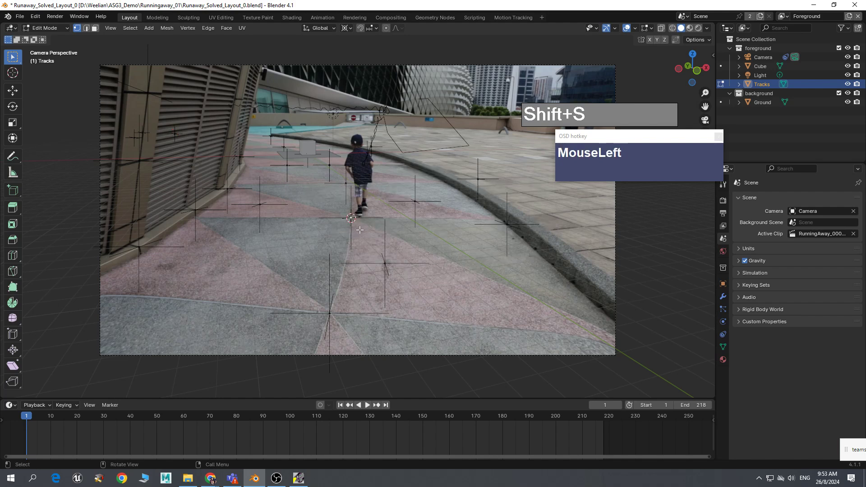
# - Return to Object Mode and set the Tracks object's origin to the 3D cursor
pyautogui.click(53, 28)
pyautogui.click(42, 39)
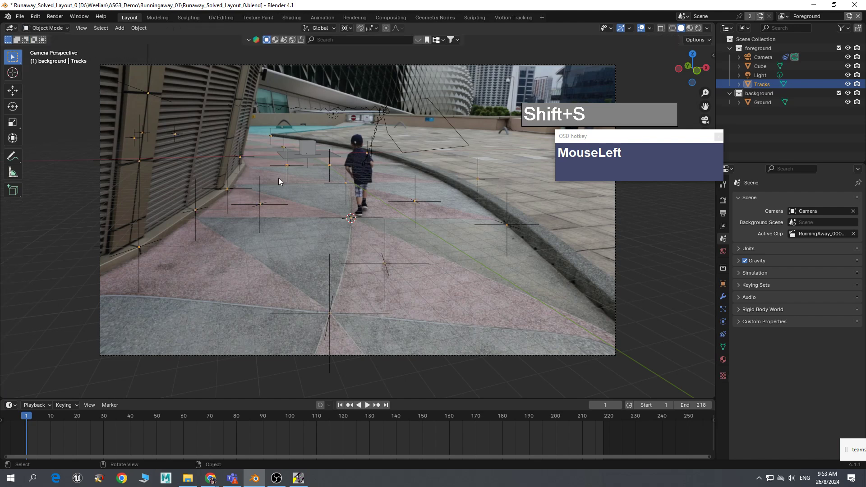
pyautogui.rightClick(351, 219)
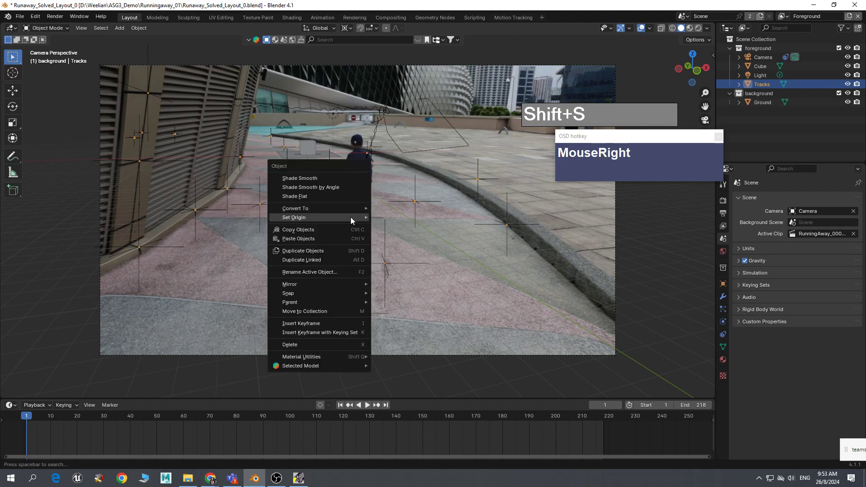
pyautogui.moveTo(300, 220)
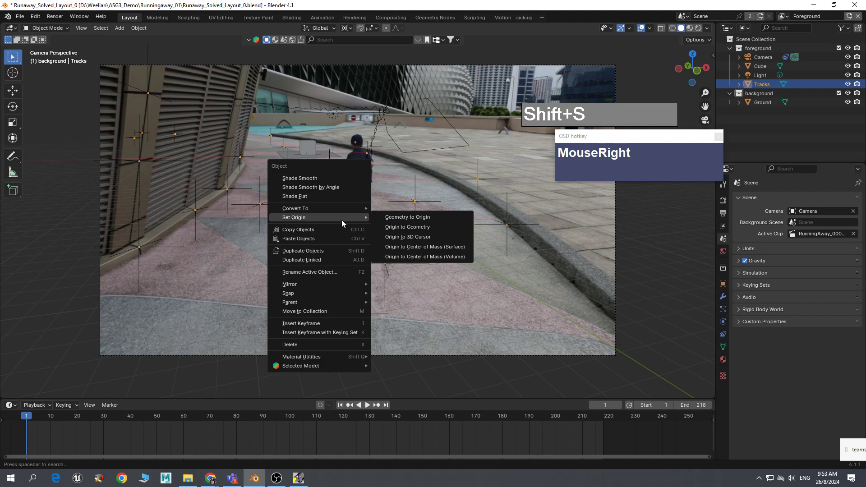
pyautogui.click(428, 238)
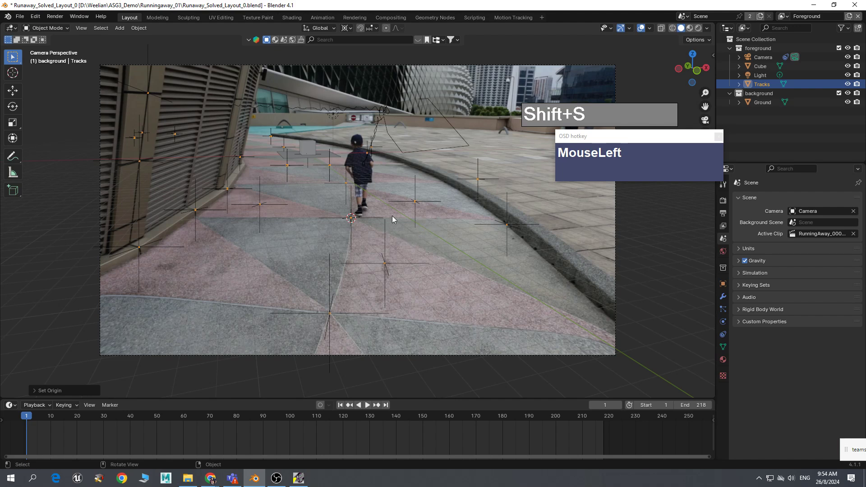
# - Add a cube mesh at the 3D cursor behind the boy
pyautogui.hotkey('shift', 'a')
pyautogui.moveTo(393, 216)
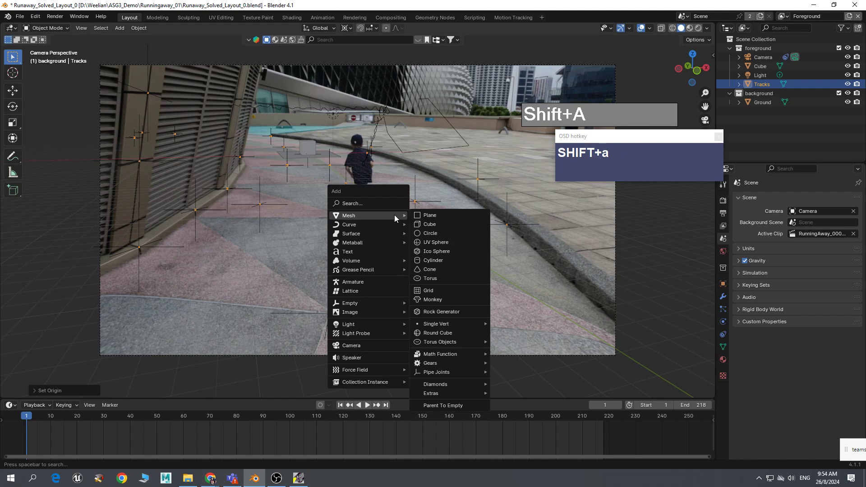
pyautogui.press('Escape')
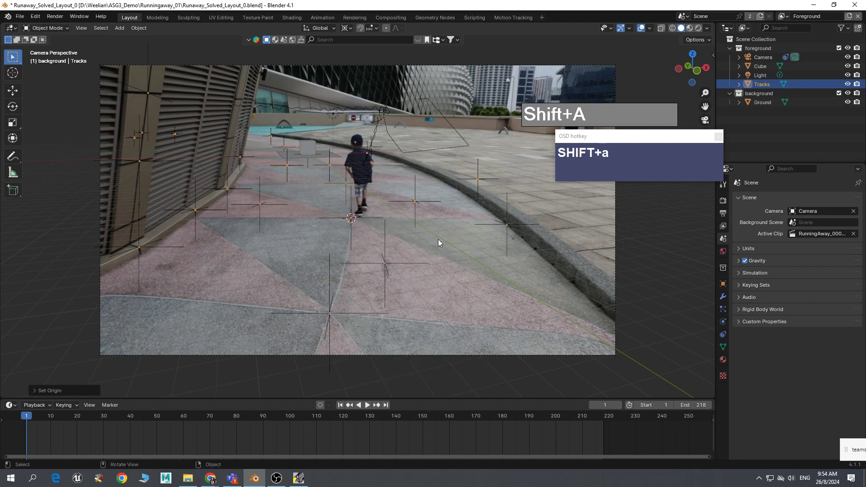
pyautogui.hotkey('shift', 'a')
pyautogui.moveTo(424, 234)
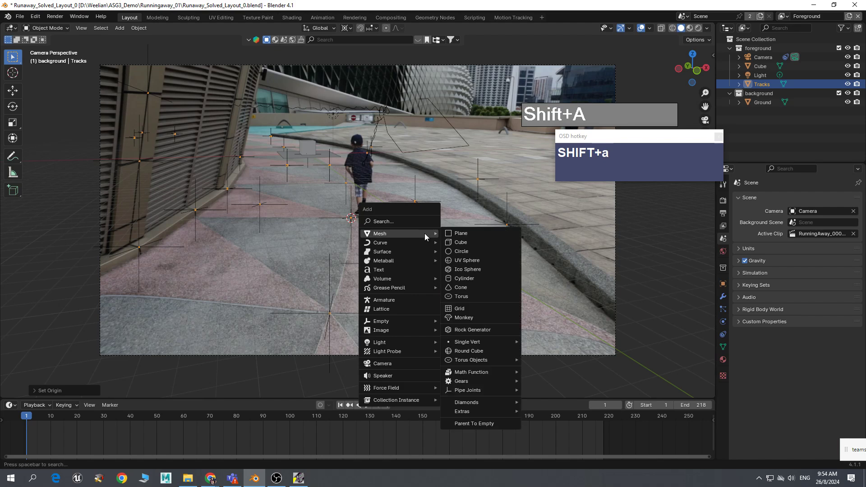
pyautogui.click(456, 243)
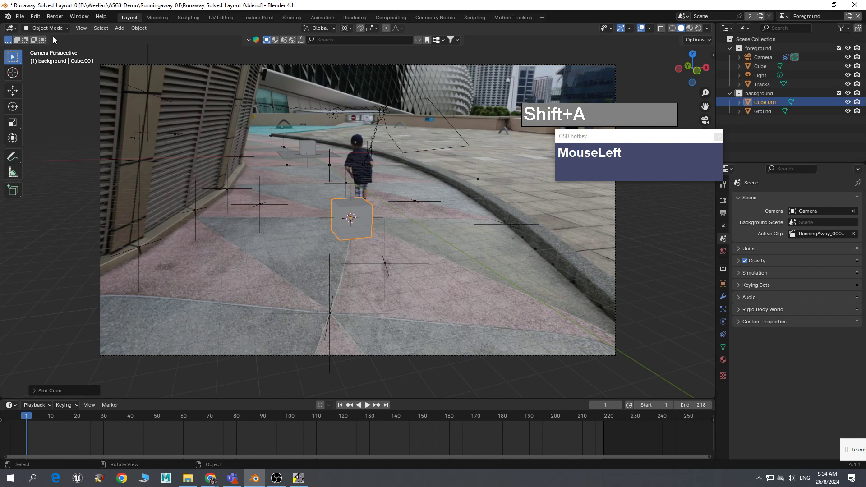
# - In Edit Mode with X-ray on, select the new cube's four bottom vertices and snap them to the 3D cursor
pyautogui.press('Tab')
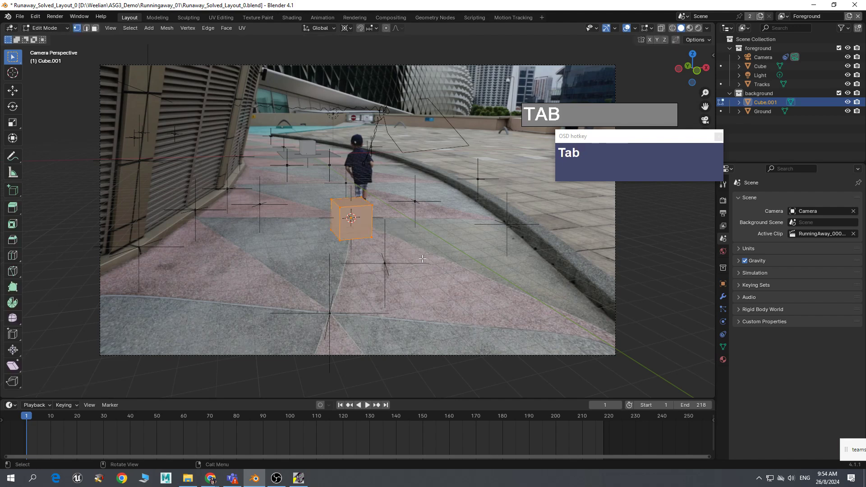
pyautogui.hotkey('alt', 'z')
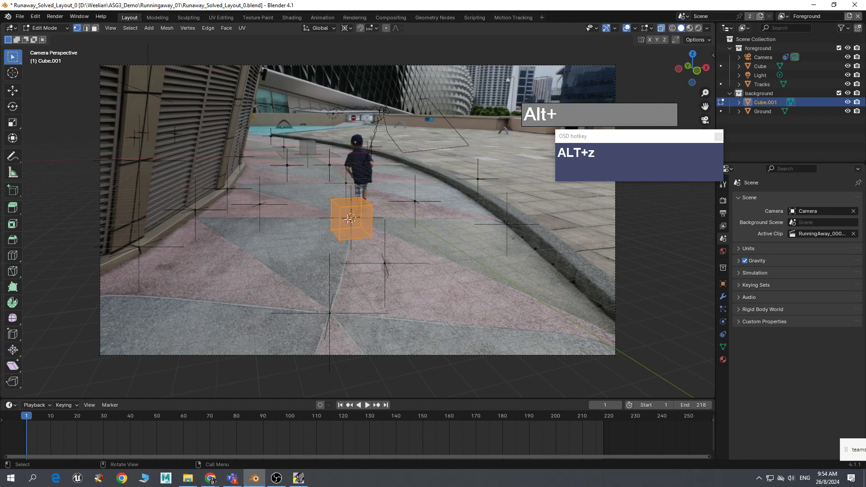
pyautogui.moveTo(401, 253); pyautogui.dragTo(323, 225)
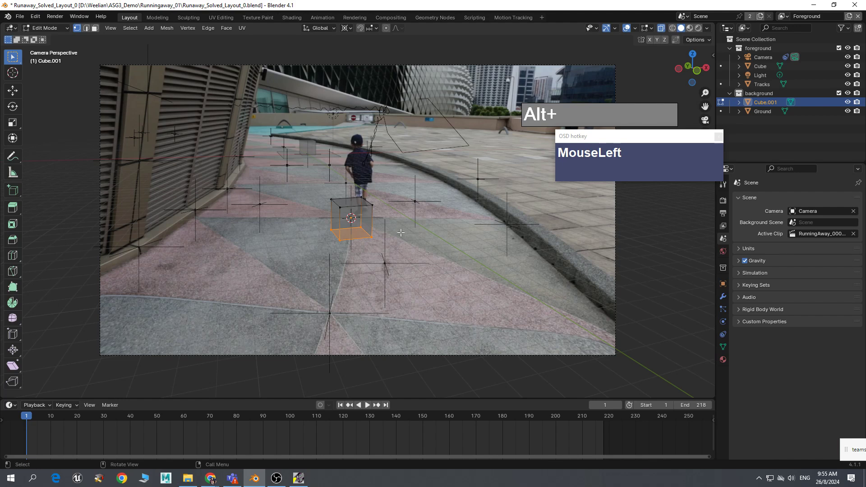
pyautogui.hotkey('shift', 's')
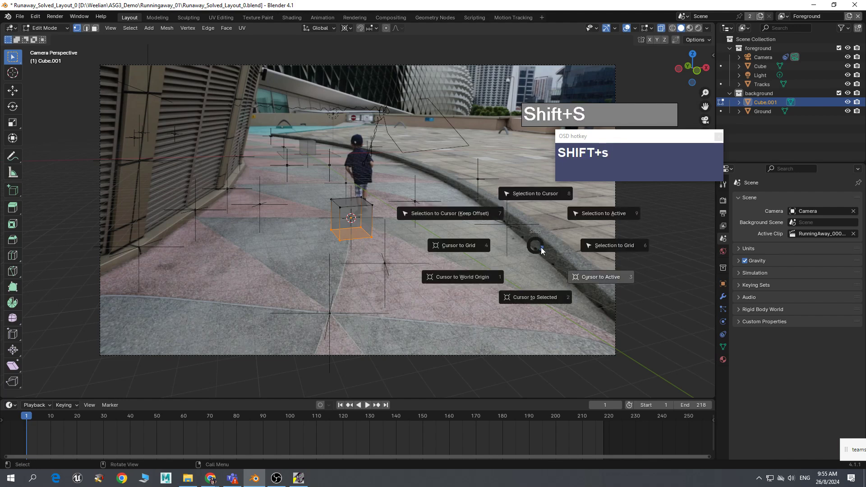
pyautogui.click(535, 193)
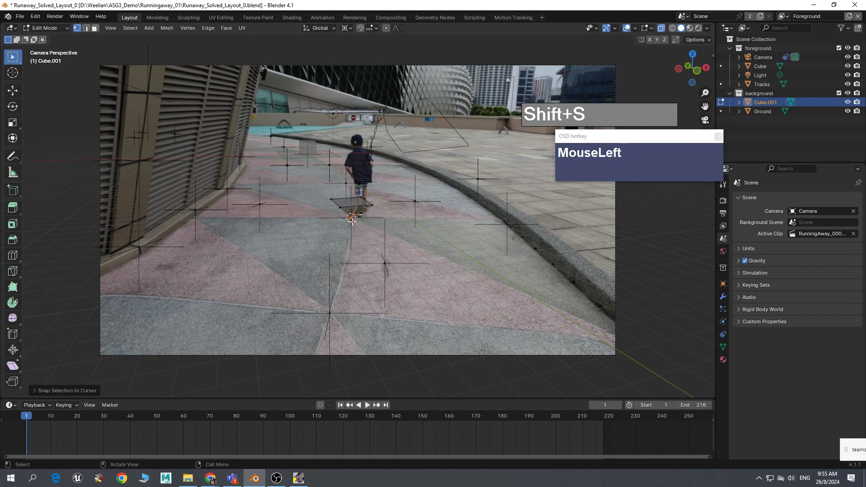
# - Select the marker cube's four top vertices and scale them down to about 0.35 around the 3D cursor
pyautogui.click(318, 188)
pyautogui.moveTo(316, 189); pyautogui.dragTo(396, 212)
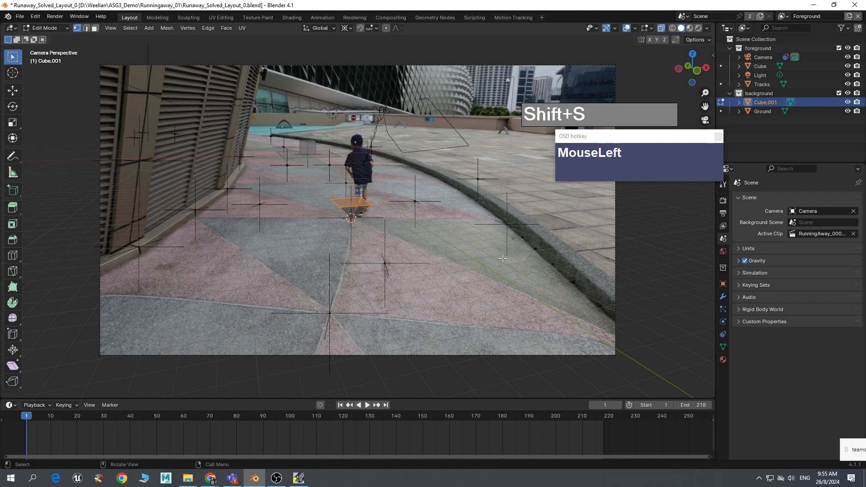
pyautogui.press('s')
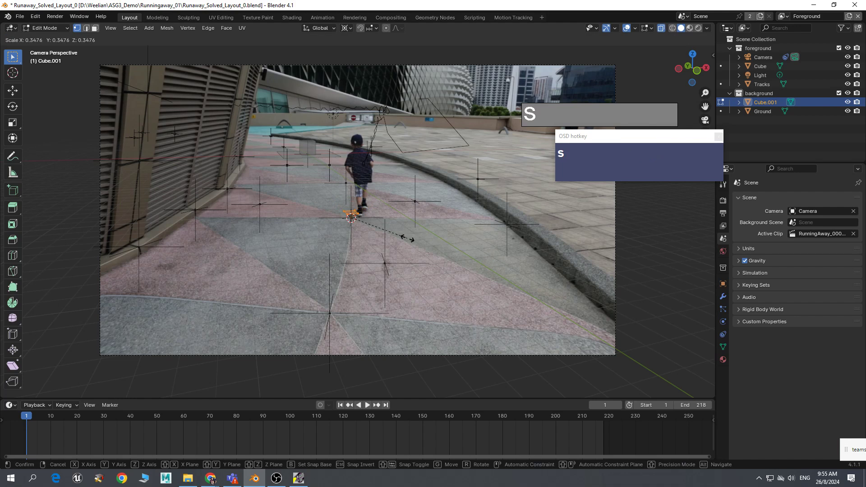
pyautogui.click(397, 239)
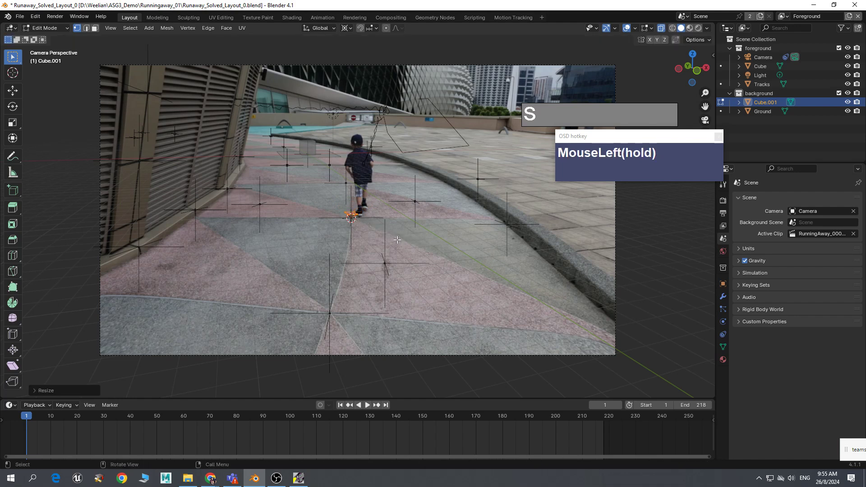
# - Raise the cube's top vertices about 1.9 m along the global Z axis
pyautogui.press('g')
pyautogui.press('z')
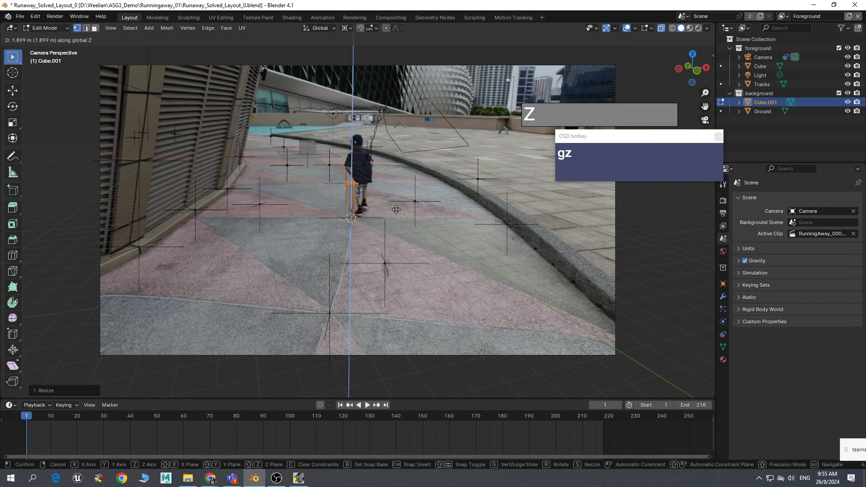
pyautogui.click(397, 210)
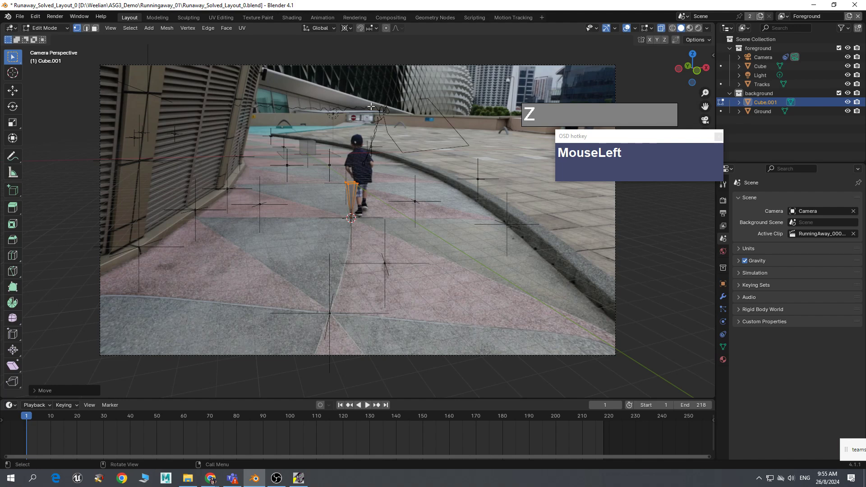
# - Set the transform pivot to Median Point and scale up the cube's top vertices to form an inverted pyramid
pyautogui.click(349, 29)
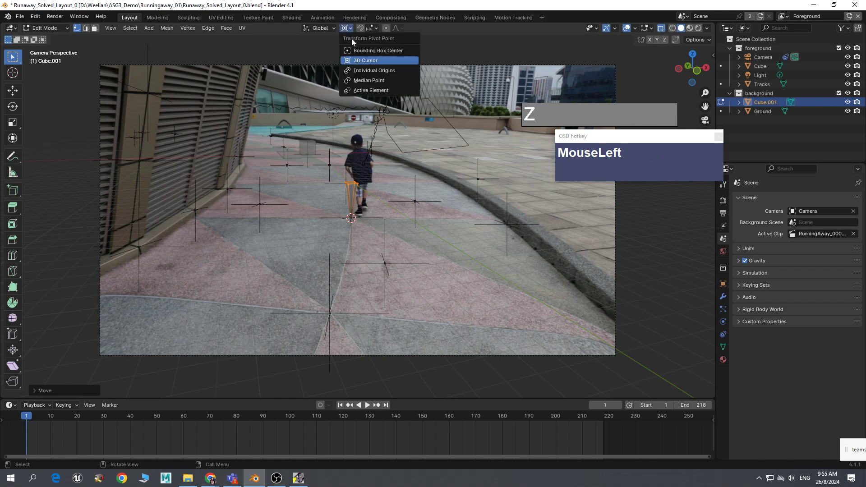
pyautogui.click(359, 81)
pyautogui.press('s')
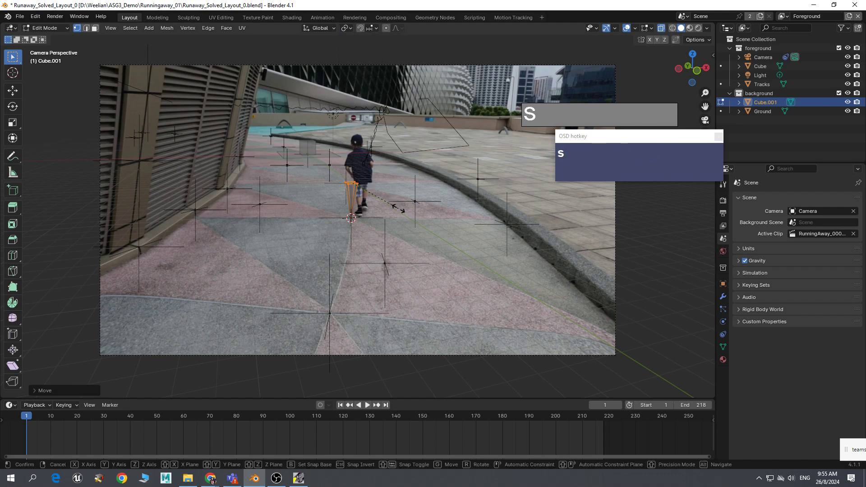
pyautogui.click(407, 216)
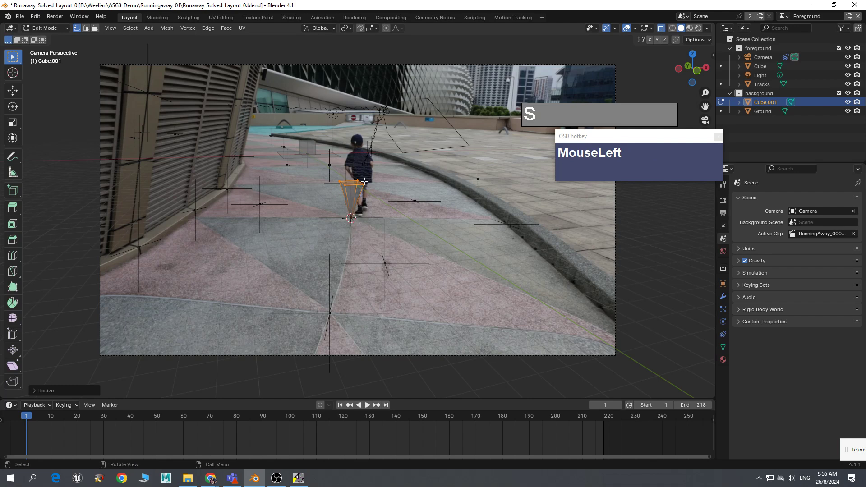
# - Return to Object Mode and select the inverted pyramid marker behind the boy
pyautogui.press('Tab')
pyautogui.click(440, 222)
pyautogui.click(351, 194)
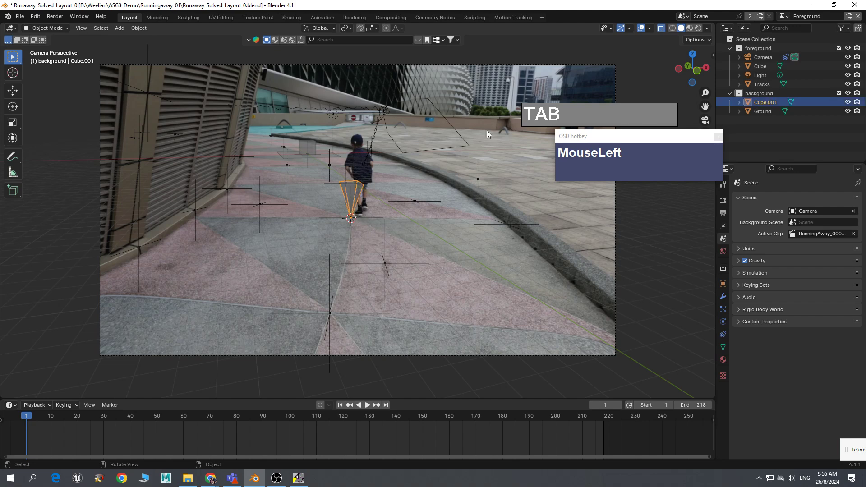
# - Preview the scene in Material Preview, return to Solid shading and turn off X-ray
pyautogui.click(691, 28)
pyautogui.hotkey('alt', 'z')
pyautogui.click(361, 209)
pyautogui.hotkey('alt', 'z')
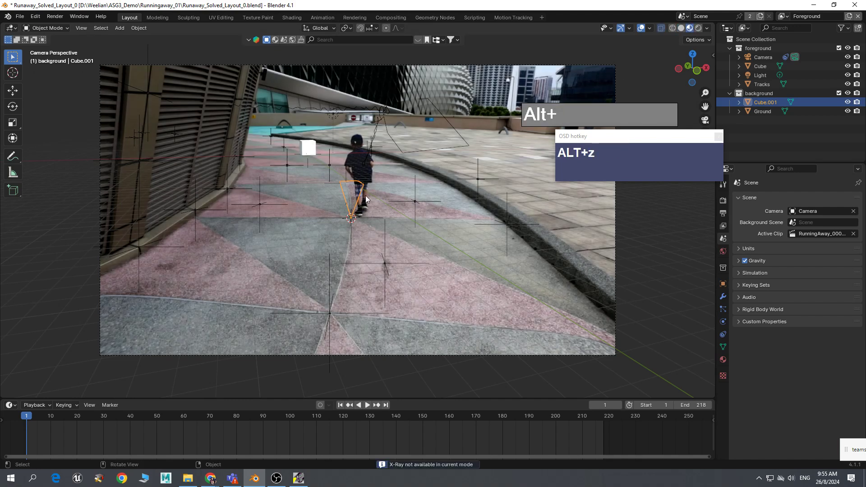
pyautogui.click(682, 28)
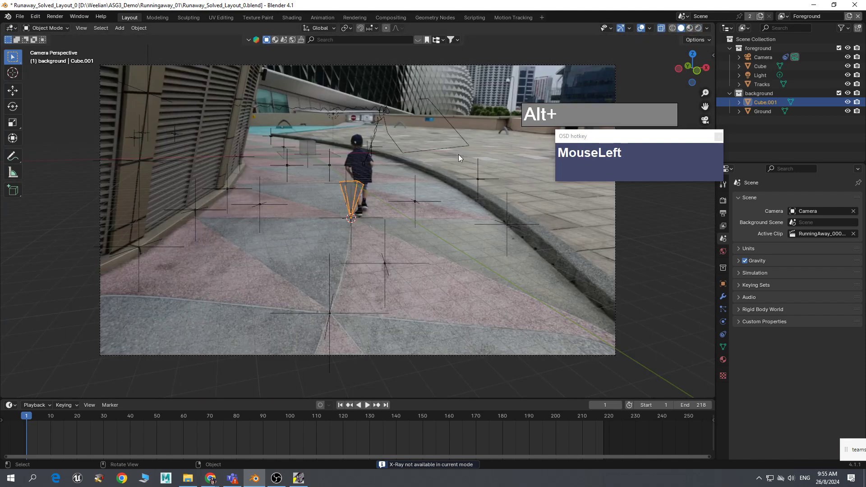
pyautogui.hotkey('alt', 'z')
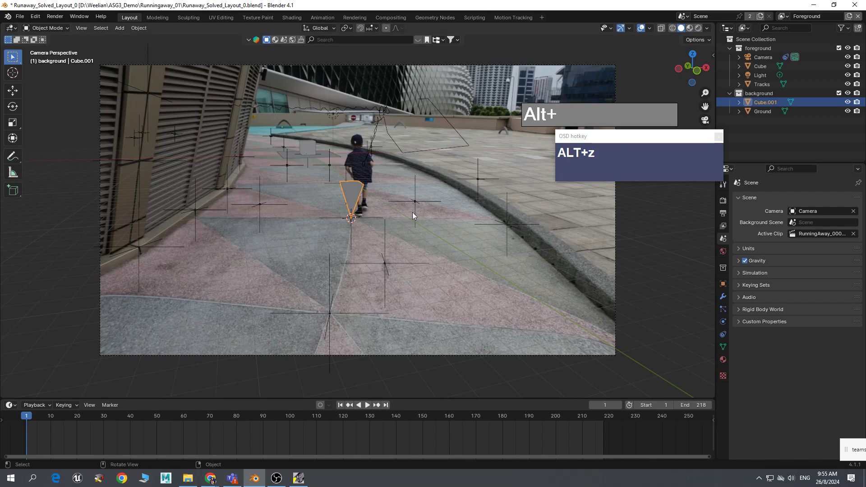
# - Scrub the timeline to frame 19 and back to frame 1 to check how the marker follows the ground
pyautogui.moveTo(27, 418); pyautogui.dragTo(75, 461)
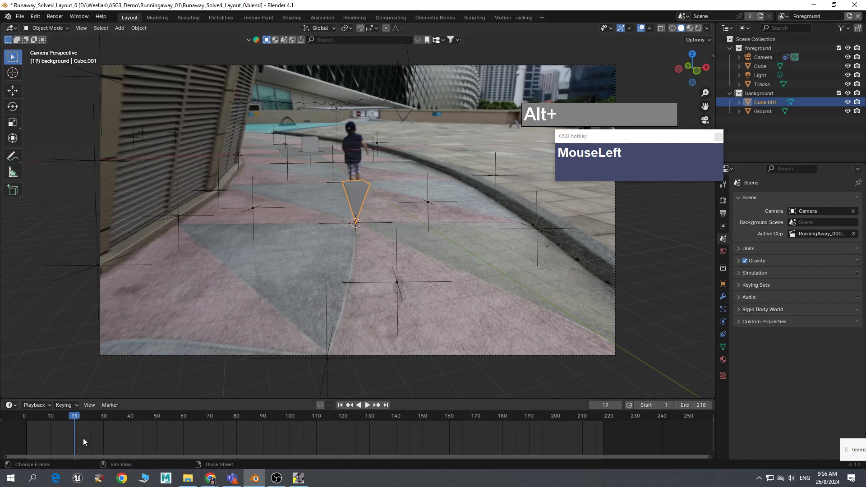
pyautogui.moveTo(72, 417); pyautogui.dragTo(26, 428)
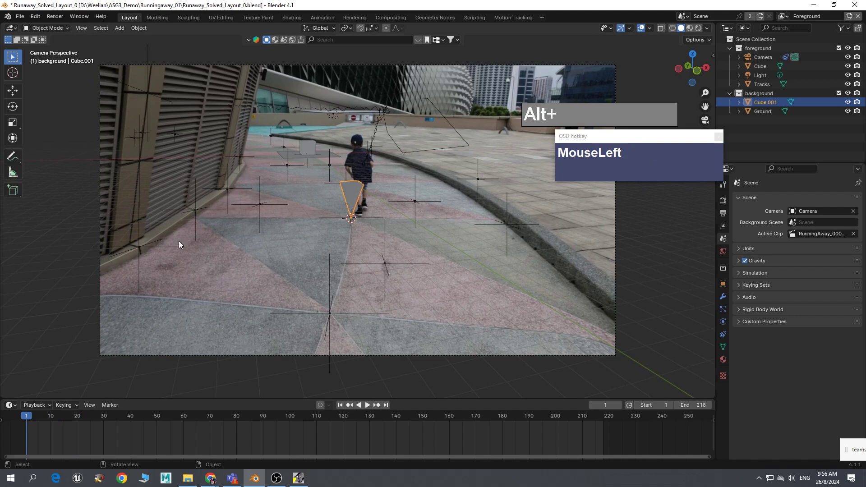
pyautogui.moveTo(634, 138); pyautogui.dragTo(601, 115)
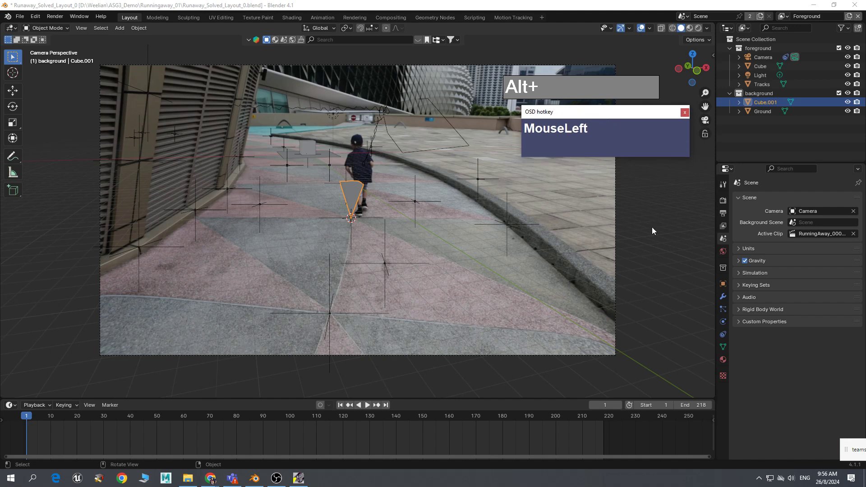
# - Show the object properties of the inverted pyramid marker, including its instancing settings
pyautogui.click(723, 284)
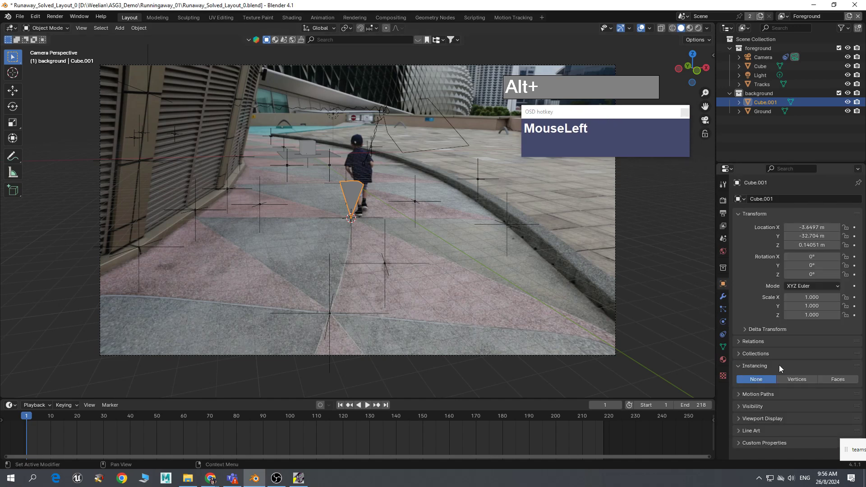
pyautogui.click(426, 206)
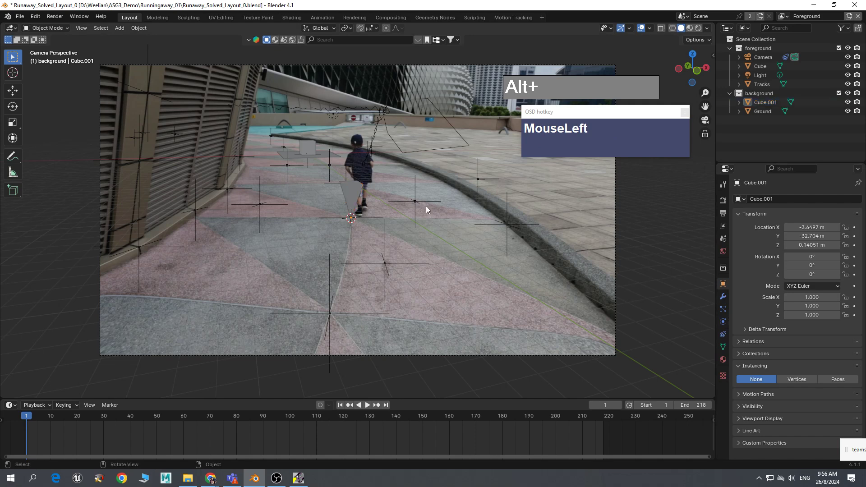
pyautogui.click(355, 191)
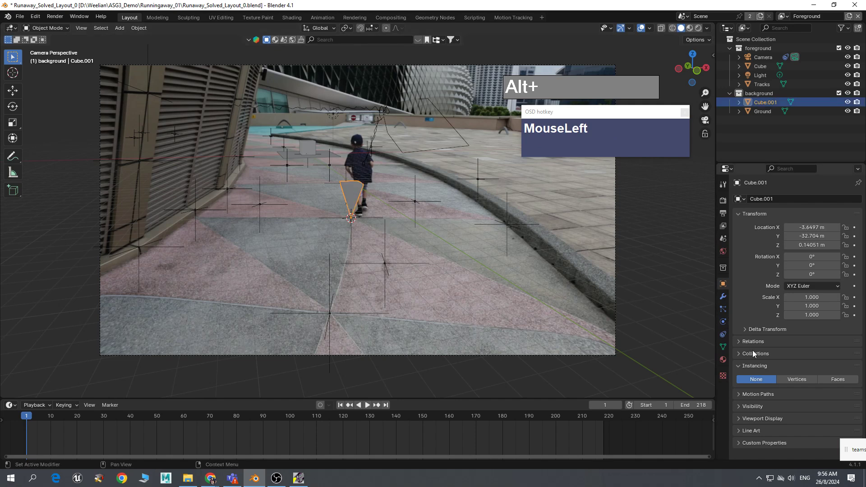
# - Try selecting the Tracks points among the tracking markers, and hide the Motion Tracking overlay
pyautogui.click(415, 201)
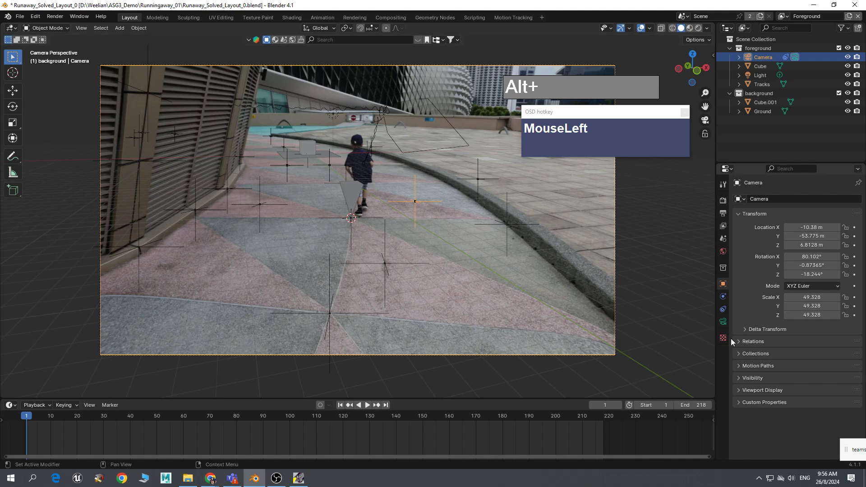
pyautogui.click(475, 182)
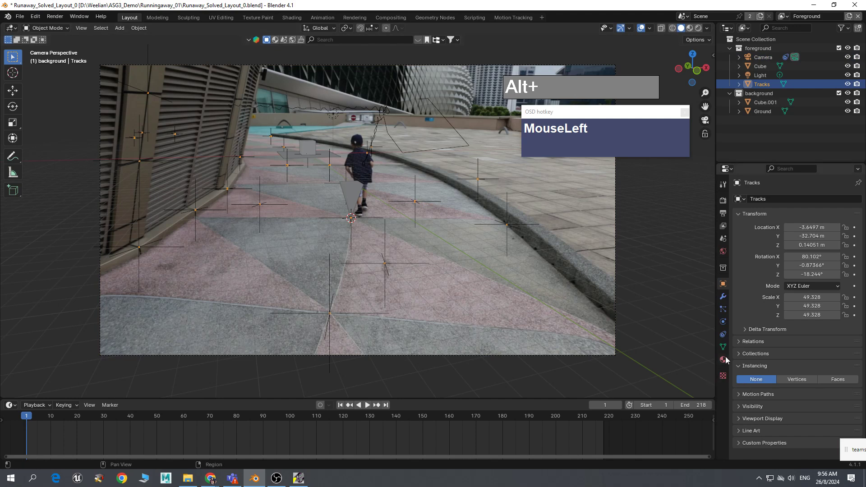
pyautogui.click(415, 187)
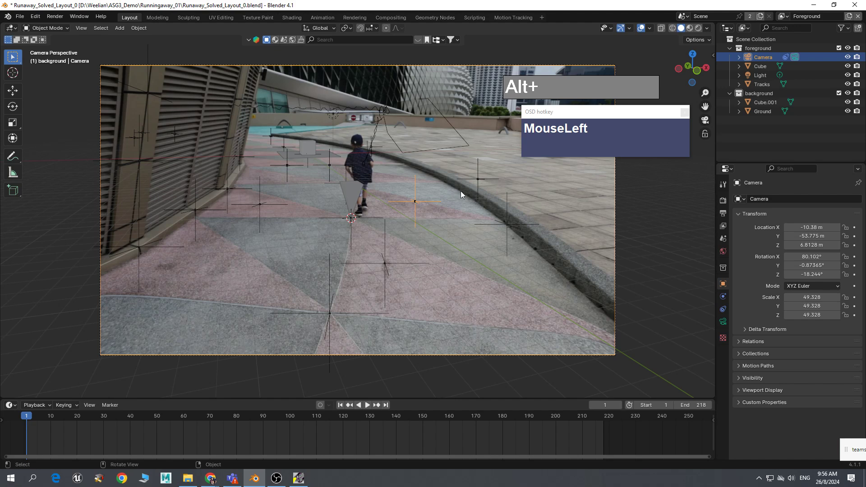
pyautogui.click(478, 179)
pyautogui.click(650, 28)
pyautogui.click(595, 244)
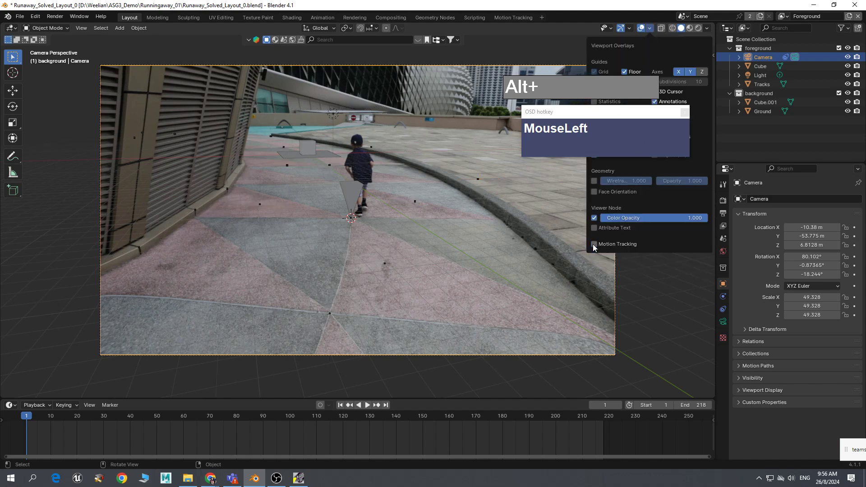
# - Select Tracks, add Cube.001 as the active object, and parent Tracks to it with the Object option
pyautogui.click(416, 202)
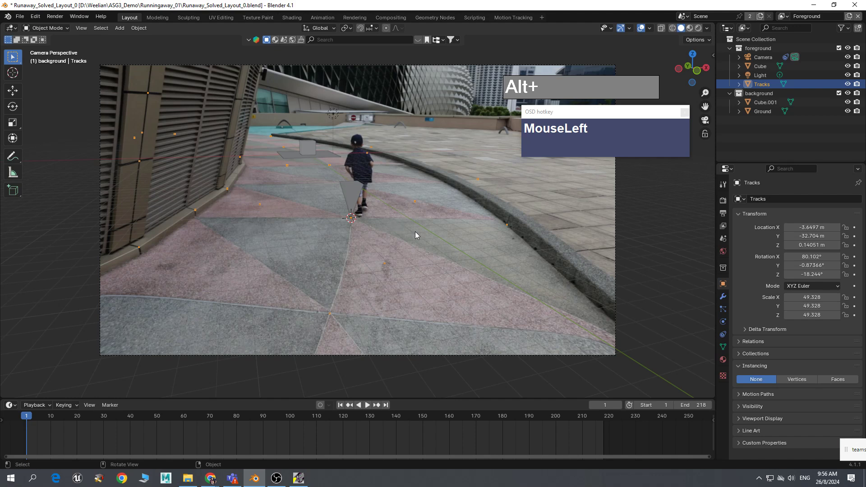
pyautogui.click(481, 216)
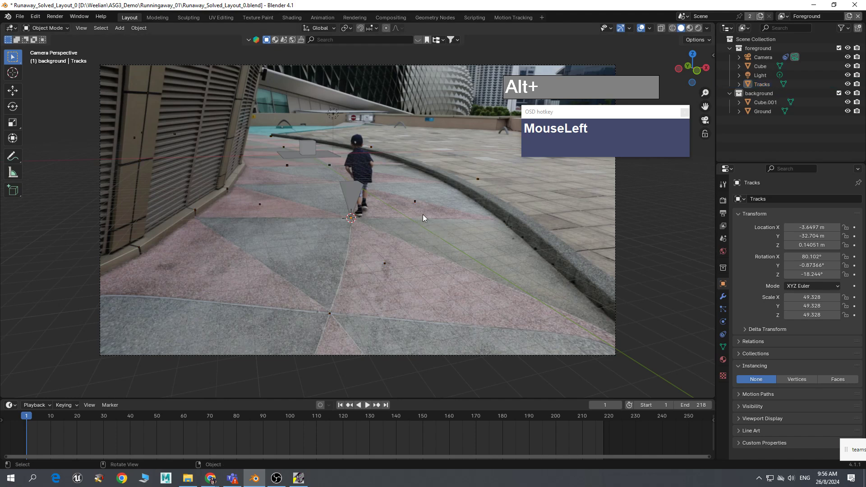
pyautogui.click(415, 203)
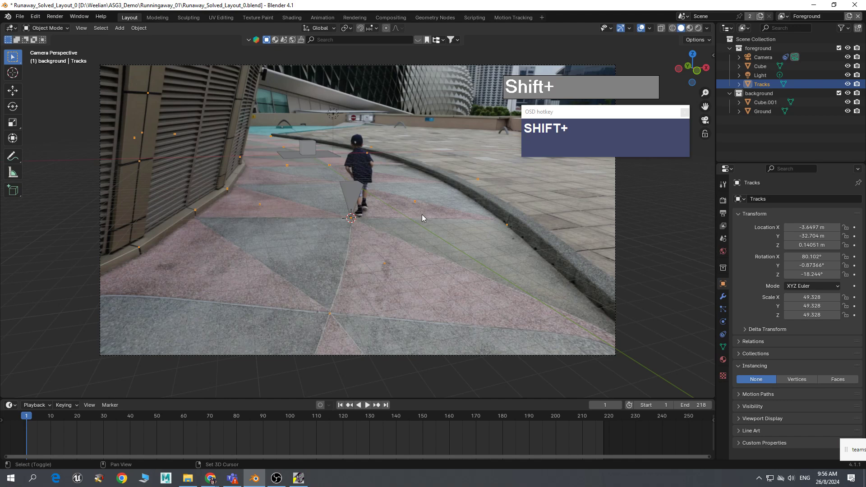
pyautogui.keyDown('shift'); pyautogui.click(348, 194); pyautogui.keyUp('shift')
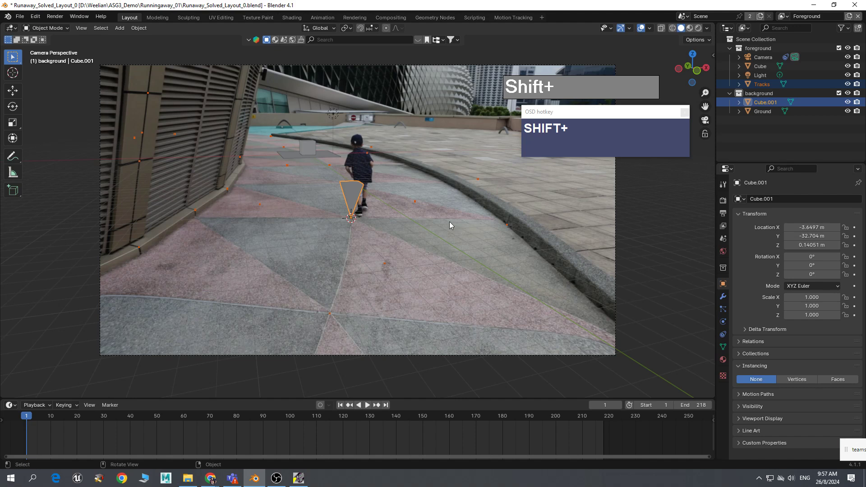
pyautogui.hotkey('ctrl', 'p')
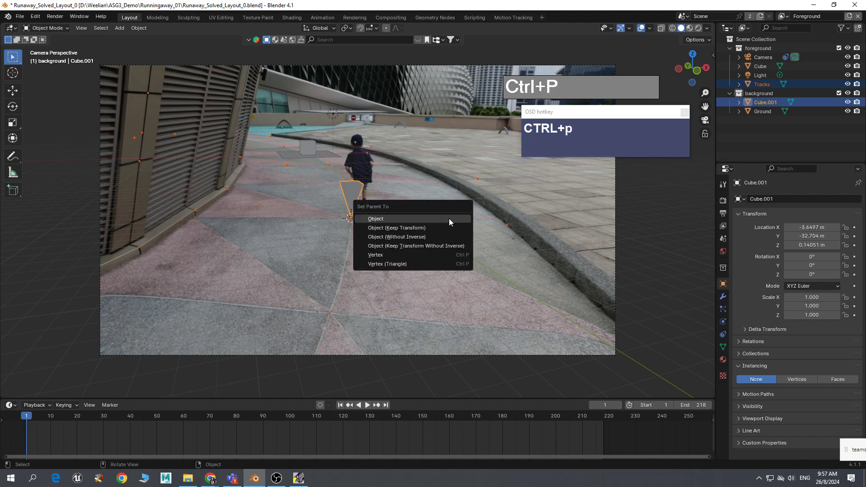
pyautogui.click(384, 218)
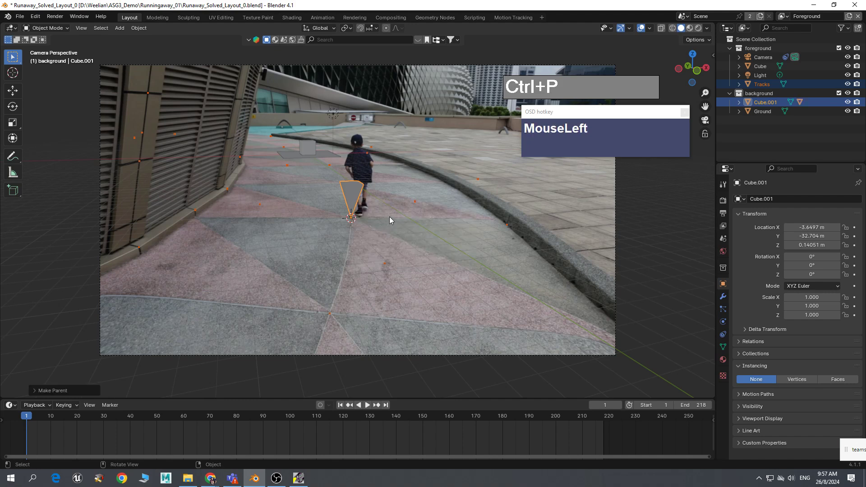
# - Try setting Cube.001's instancing to Vertices with Tracks also selected, and undo it
pyautogui.click(414, 216)
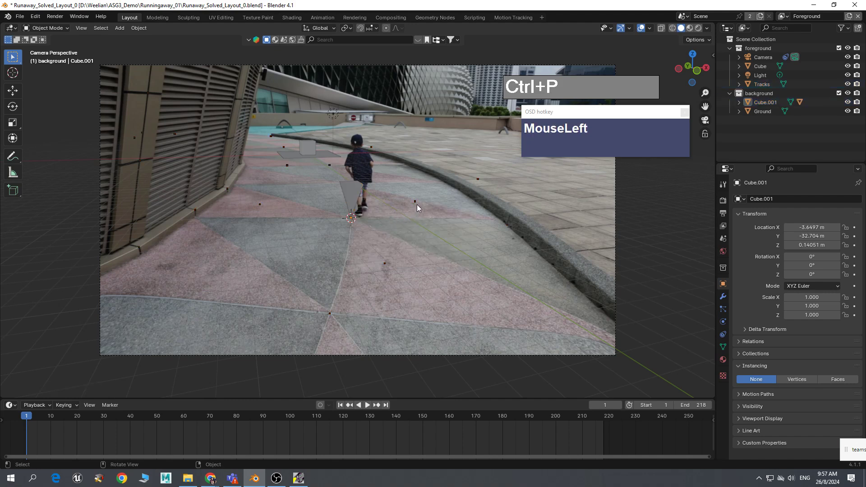
pyautogui.click(412, 204)
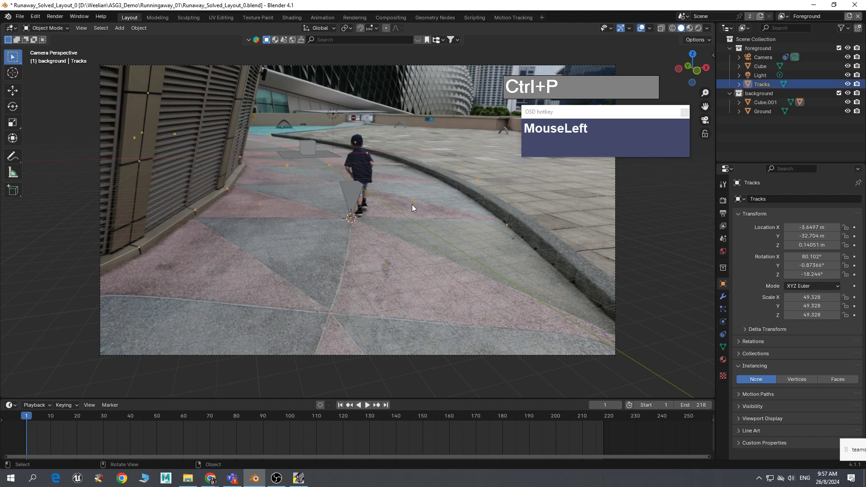
pyautogui.keyDown('shift'); pyautogui.click(349, 201); pyautogui.keyUp('shift')
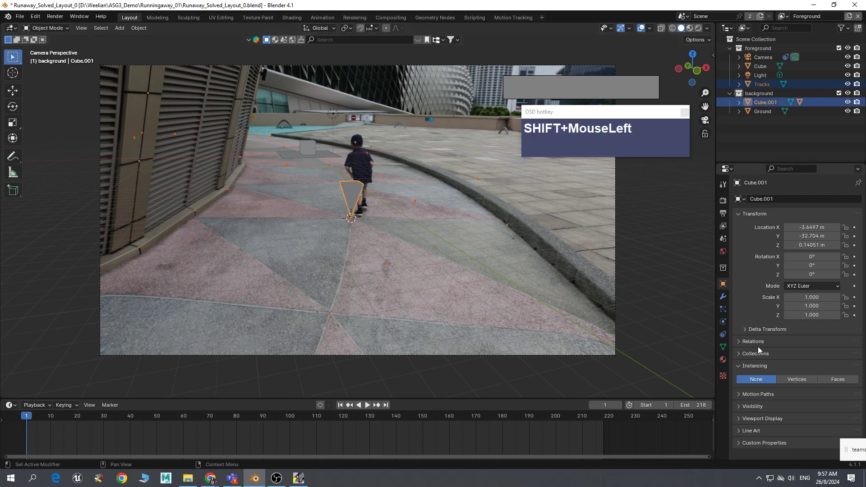
pyautogui.click(800, 381)
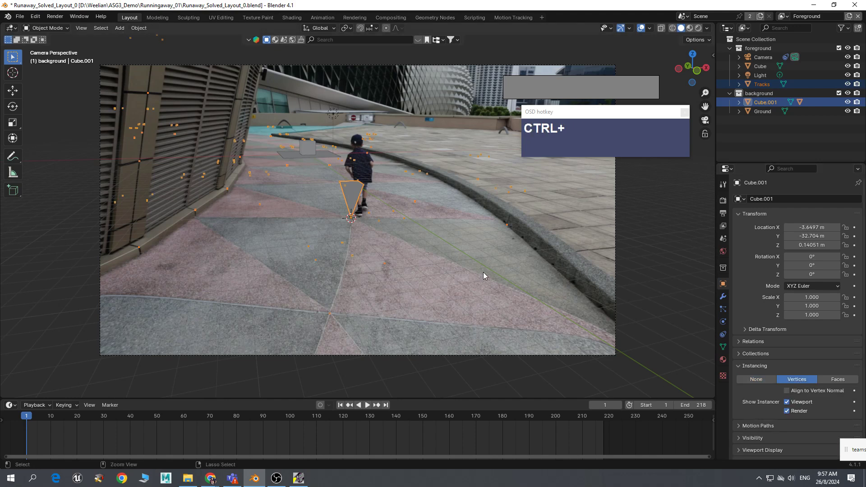
pyautogui.hotkey('ctrl', 'z')
pyautogui.click(453, 253)
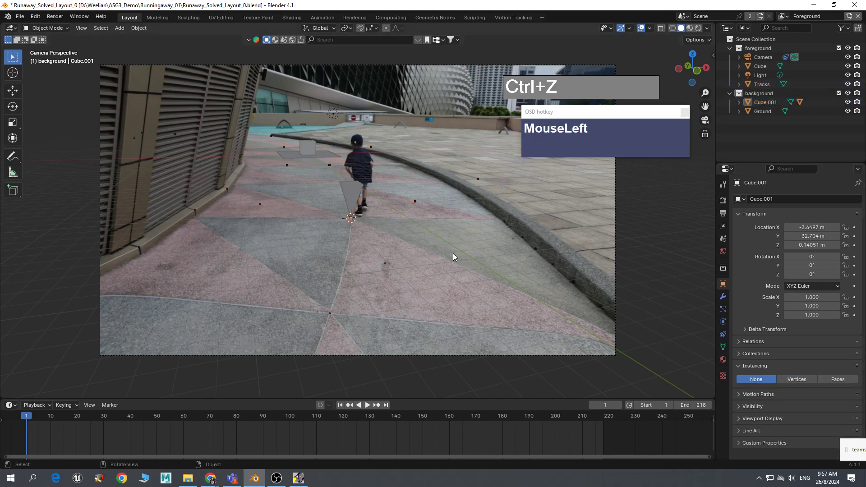
# - Select only the Tracks object, set its instancing to Vertices, and deselect it
pyautogui.click(415, 202)
pyautogui.click(795, 380)
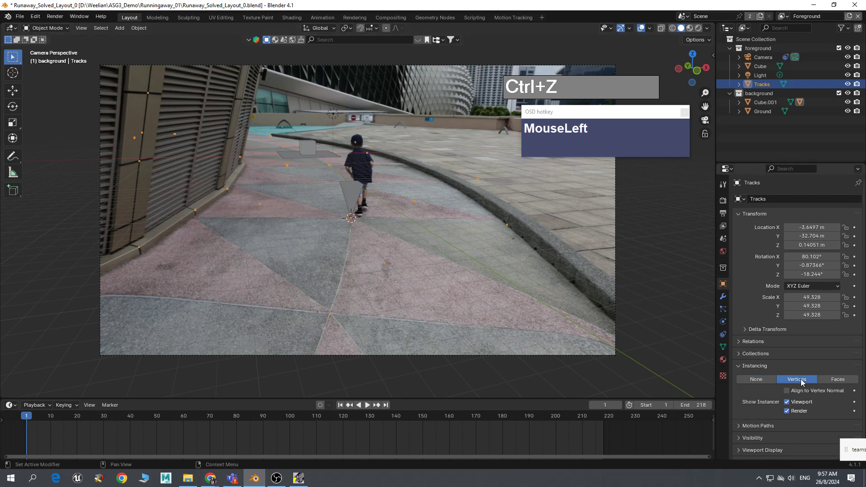
pyautogui.click(470, 258)
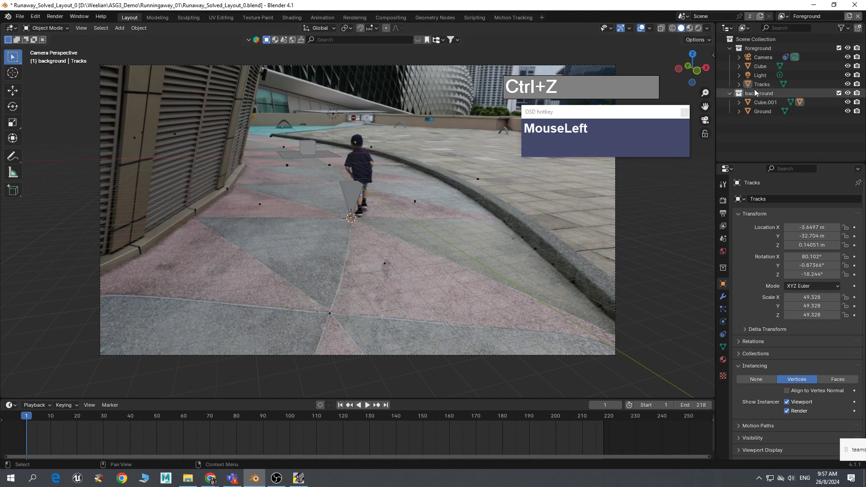
pyautogui.click(739, 85)
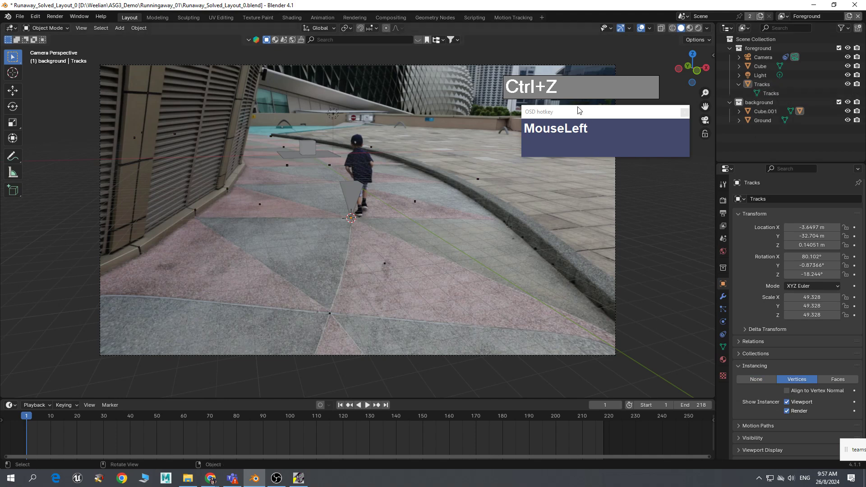
pyautogui.click(347, 207)
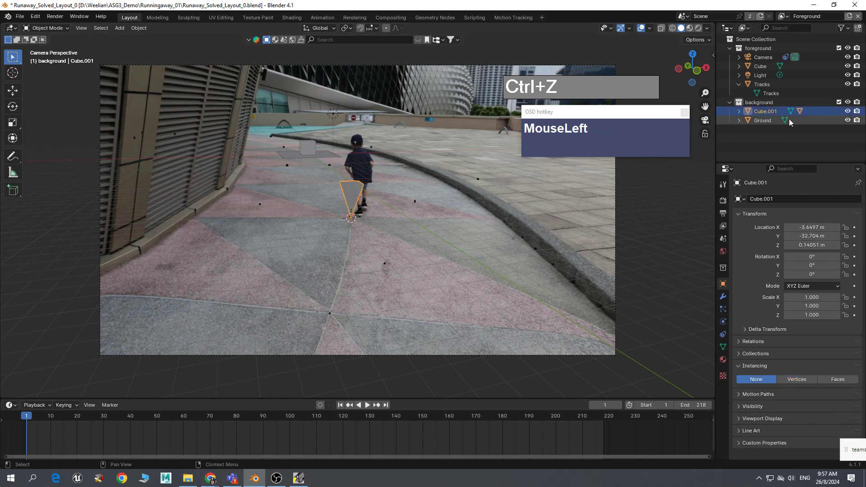
pyautogui.click(770, 131)
pyautogui.click(764, 112)
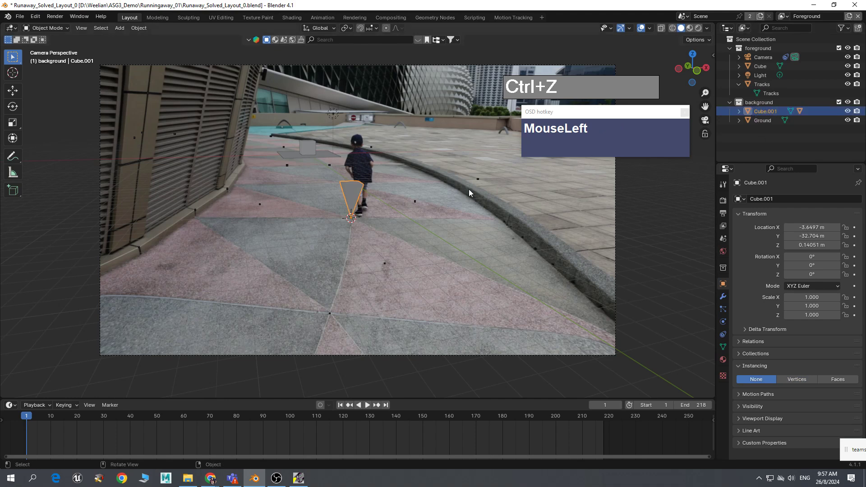
pyautogui.hotkey('ctrl', 'z')
pyautogui.hotkey('ctrl', 'z')
pyautogui.hotkey('ctrl', 'z')
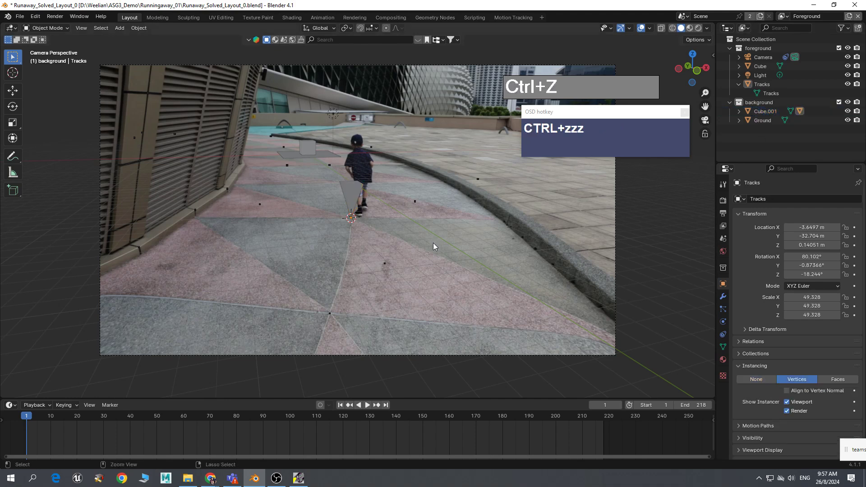
# - Try to parent Cube.001 to Tracks with Tracks as the active object, and clear the selection
pyautogui.click(348, 186)
pyautogui.click(349, 187)
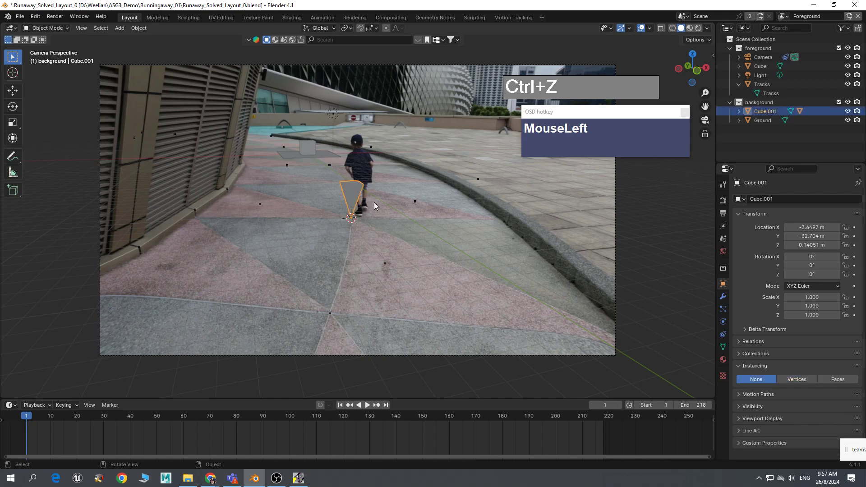
pyautogui.keyDown('shift'); pyautogui.click(415, 201); pyautogui.keyUp('shift')
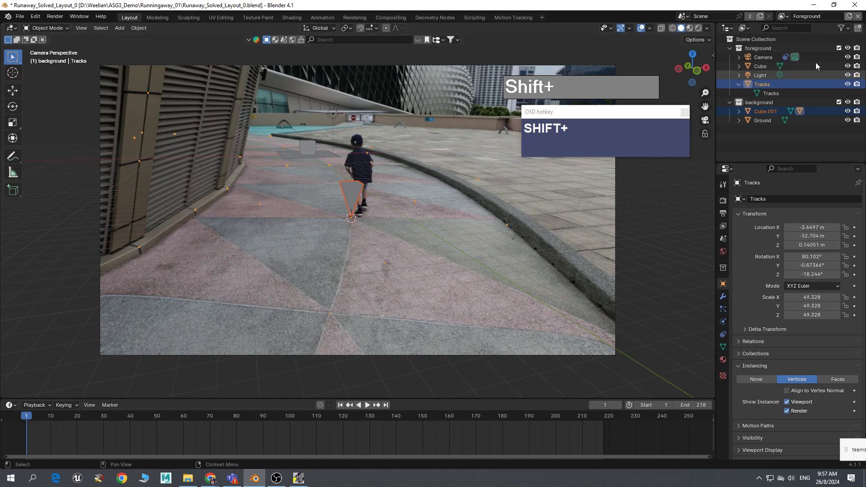
pyautogui.hotkey('ctrl', 'p')
pyautogui.click(416, 253)
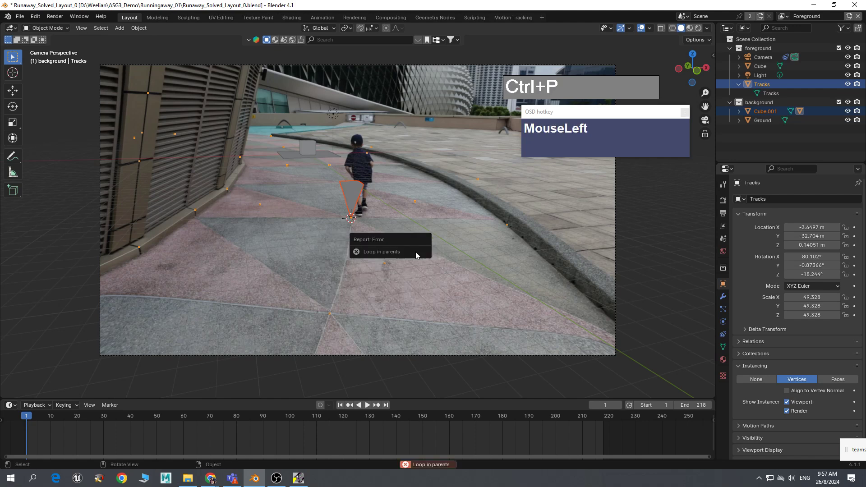
pyautogui.click(594, 188)
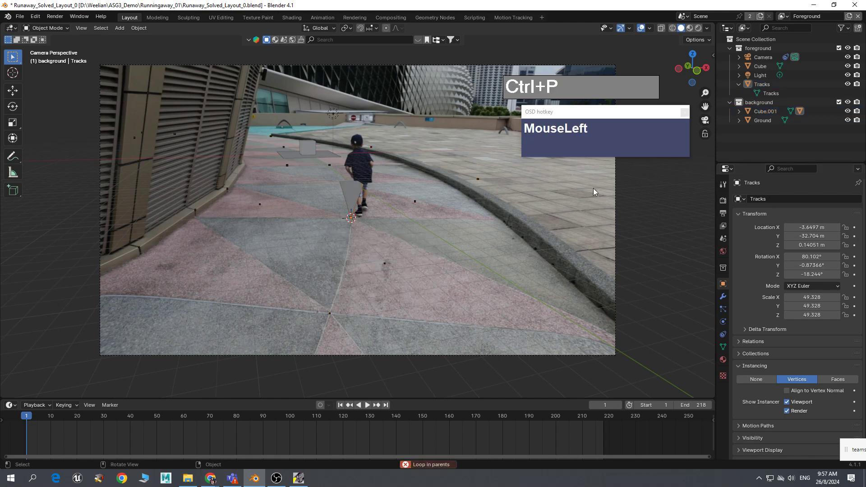
# - Clear the parent of Cube.001 and of Tracks with the Clear Parent option, and deselect everything
pyautogui.click(737, 114)
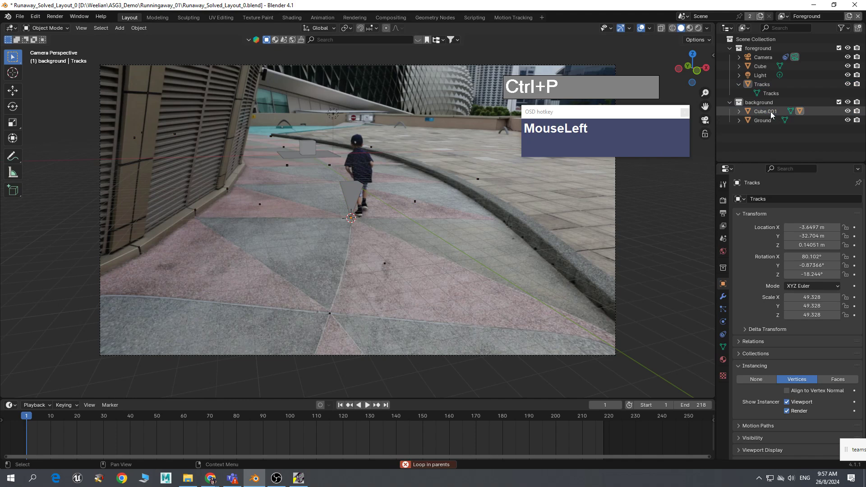
pyautogui.hotkey('alt', 'p')
pyautogui.click(441, 252)
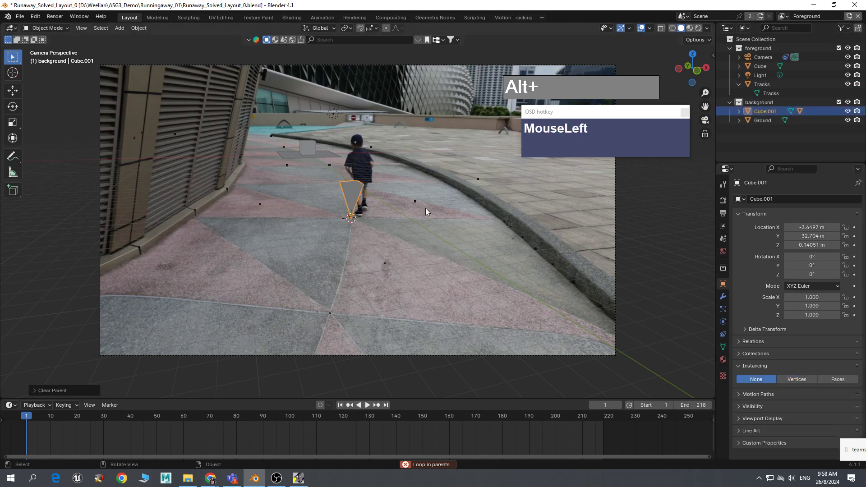
pyautogui.click(418, 203)
pyautogui.hotkey('alt', 'p')
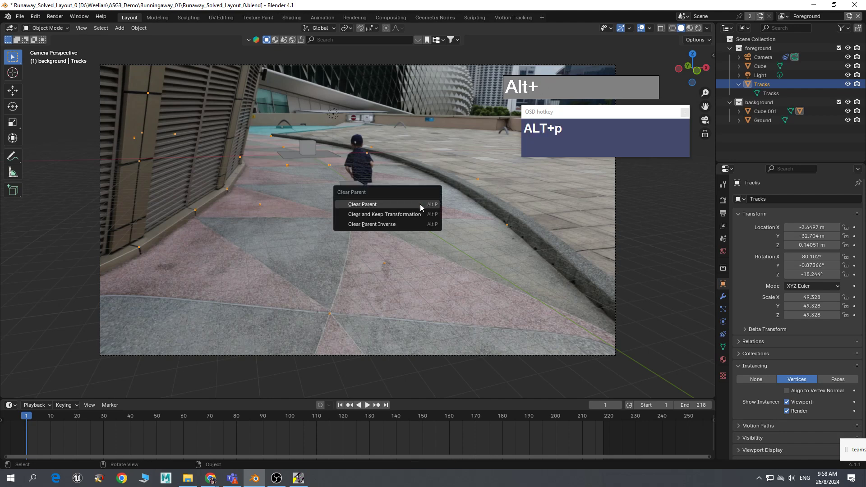
pyautogui.click(420, 203)
pyautogui.click(393, 227)
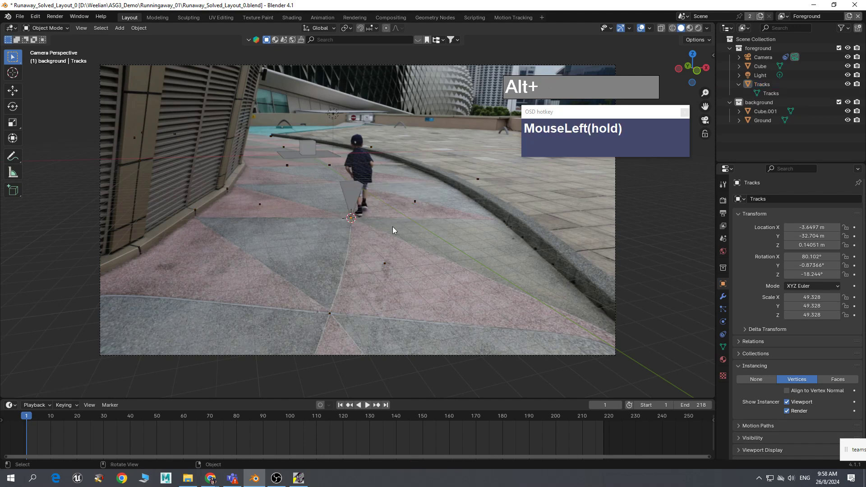
# - Select Cube.001, add Tracks as the active object, parent Cube.001 to Tracks with the Object option, and deselect
pyautogui.click(356, 191)
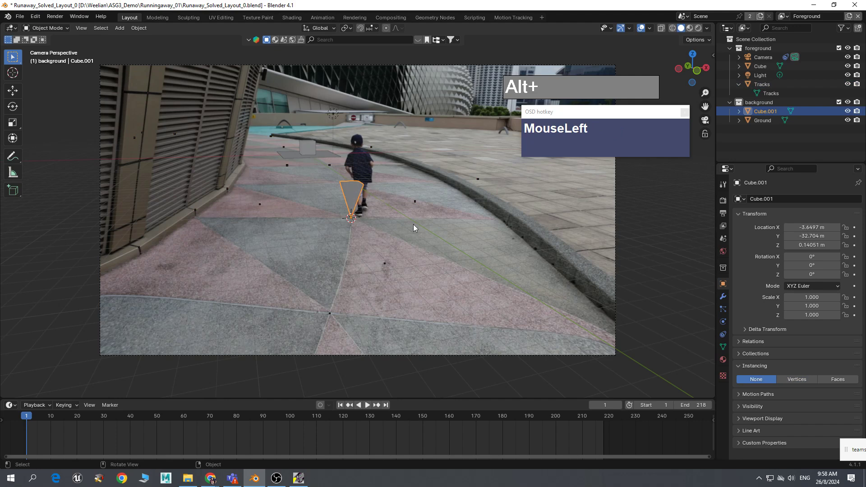
pyautogui.keyDown('shift'); pyautogui.click(414, 201); pyautogui.keyUp('shift')
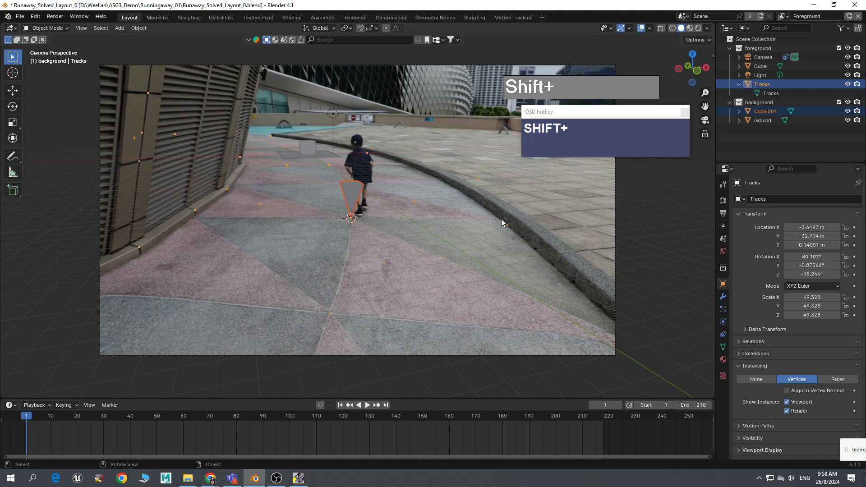
pyautogui.hotkey('ctrl', 'p')
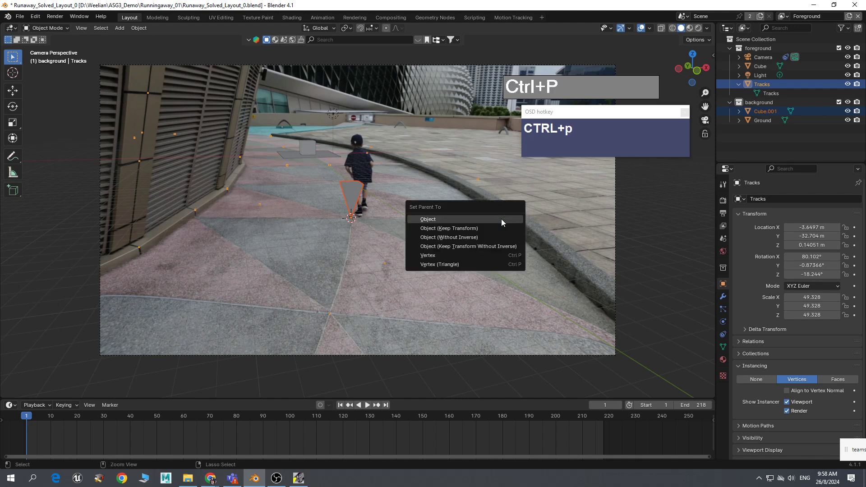
pyautogui.click(431, 222)
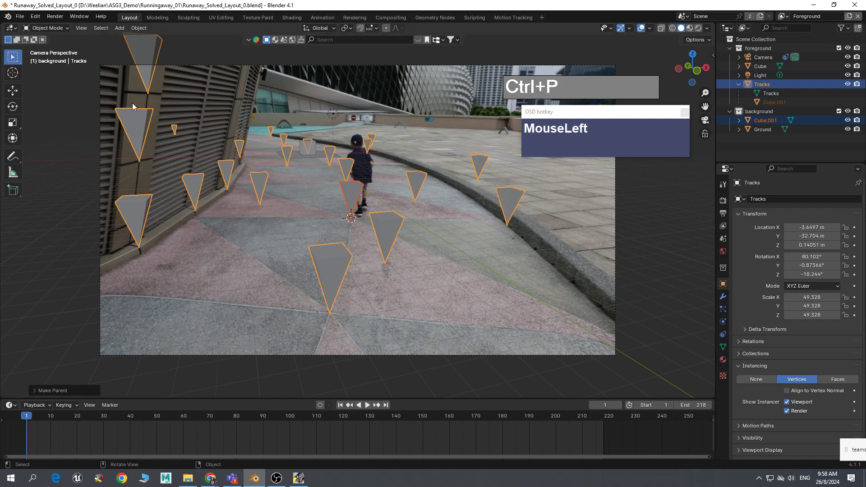
pyautogui.click(450, 253)
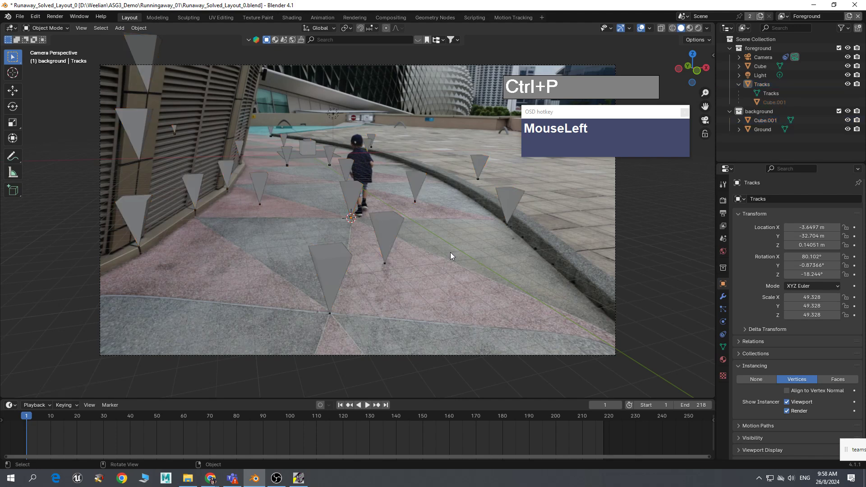
# - Scale down the top face of Cube.001 in Edit Mode to make the pyramid markers slimmer, and return to Object Mode
pyautogui.click(354, 192)
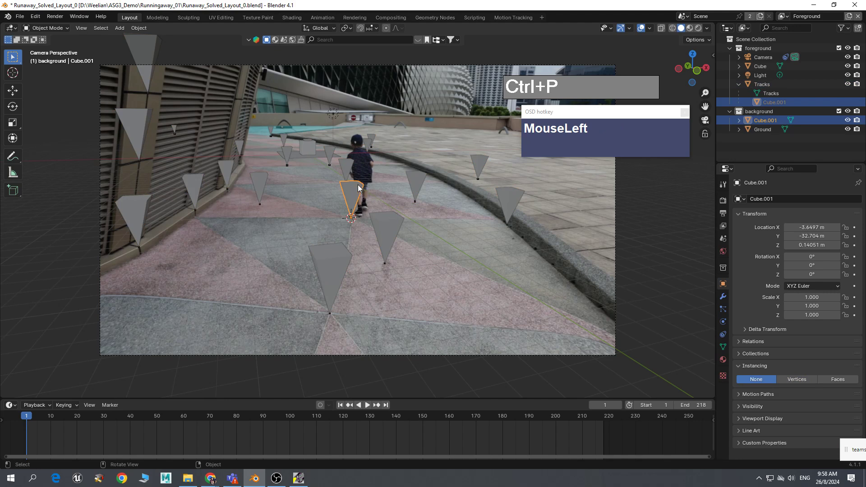
pyautogui.press('Tab')
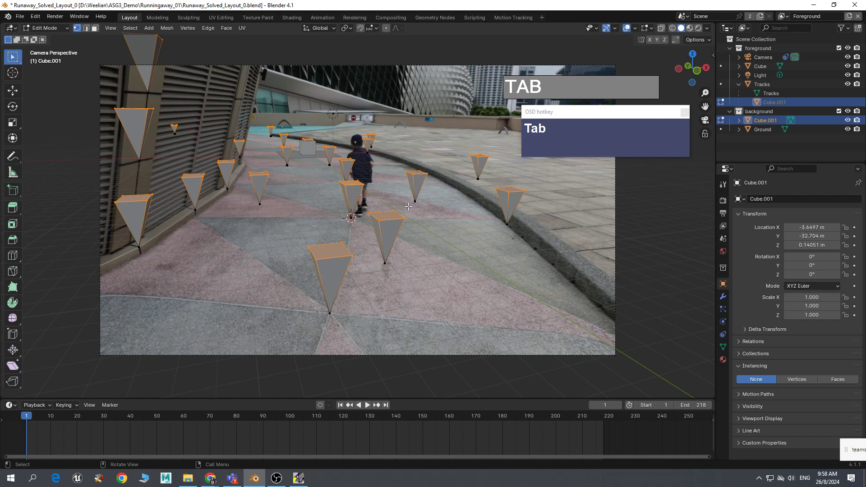
pyautogui.press('s')
pyautogui.click(389, 208)
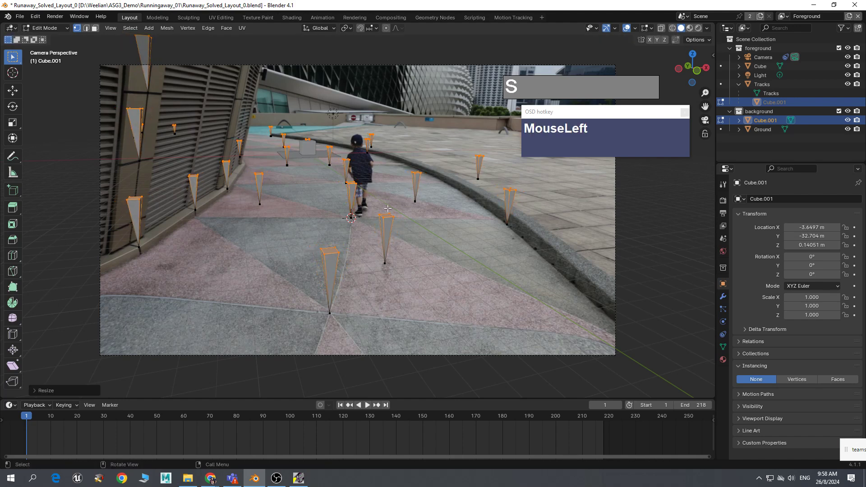
pyautogui.press('Tab')
pyautogui.click(456, 280)
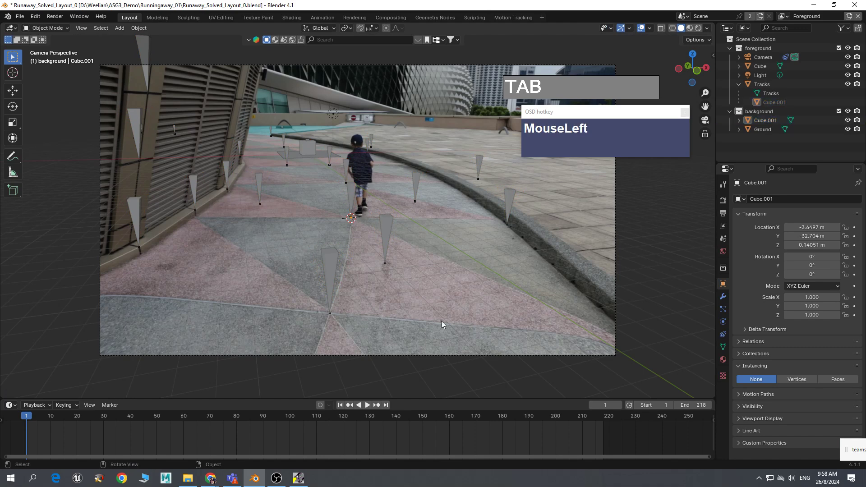
# - Scrub to frame 26 to check that the markers follow the footage, and review the instancing settings of Cube.001 and Tracks
pyautogui.moveTo(30, 417); pyautogui.dragTo(100, 446)
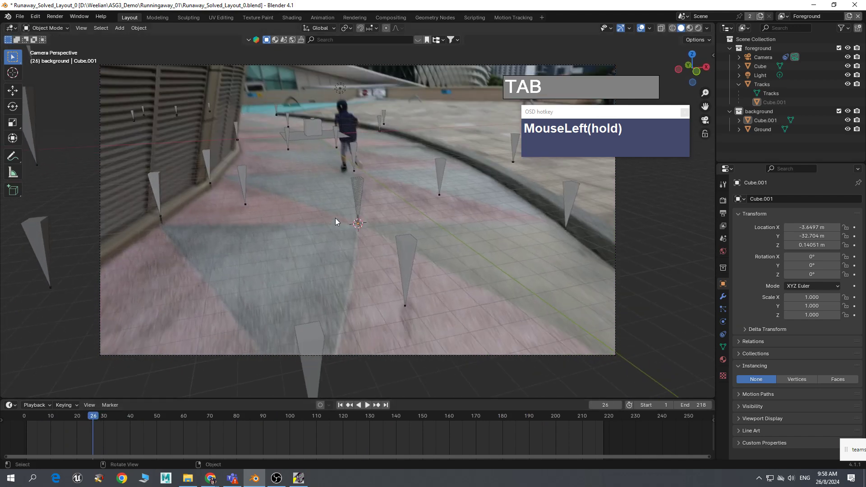
pyautogui.click(358, 187)
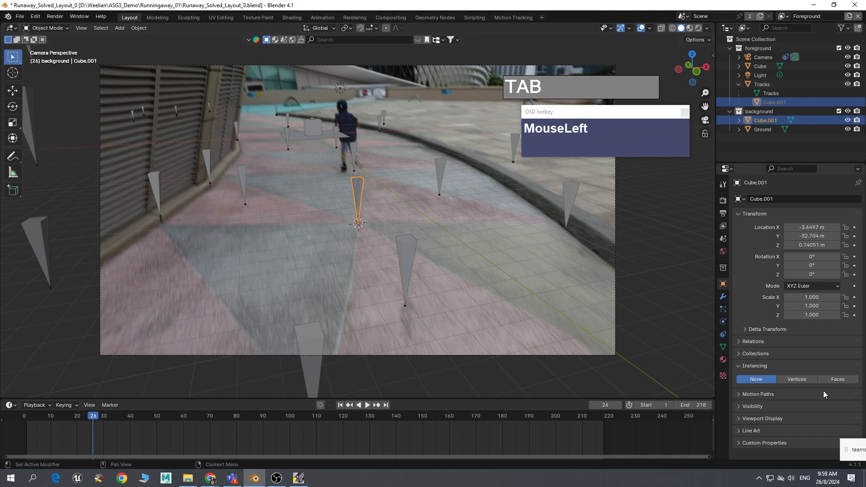
pyautogui.click(763, 85)
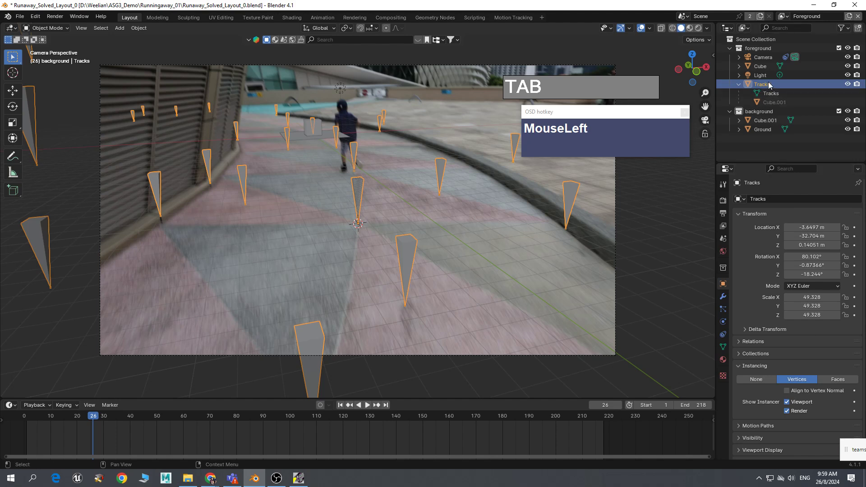
pyautogui.click(520, 195)
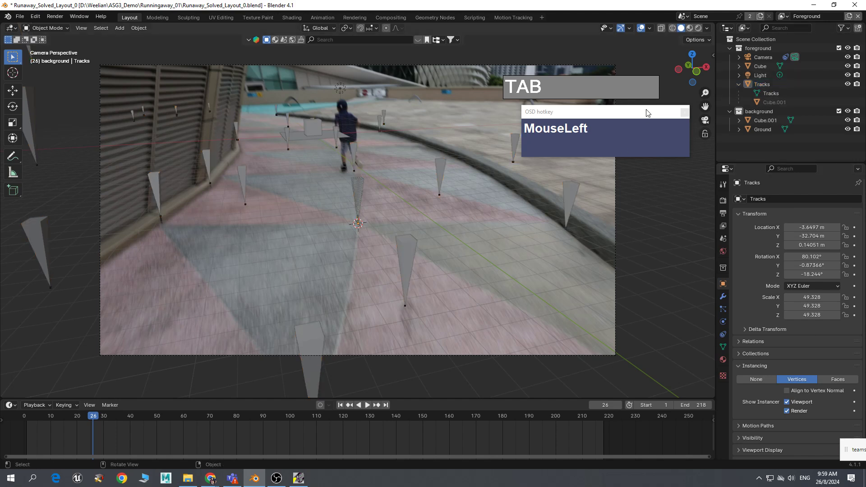
# - Show the Motion Tracking overlay and scrub back to frame 1 to compare the pyramids with the tracking markers
pyautogui.click(650, 29)
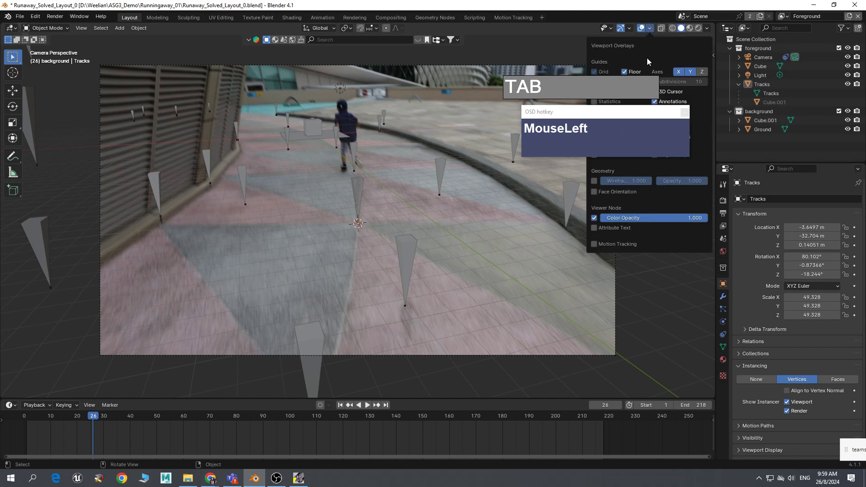
pyautogui.click(594, 244)
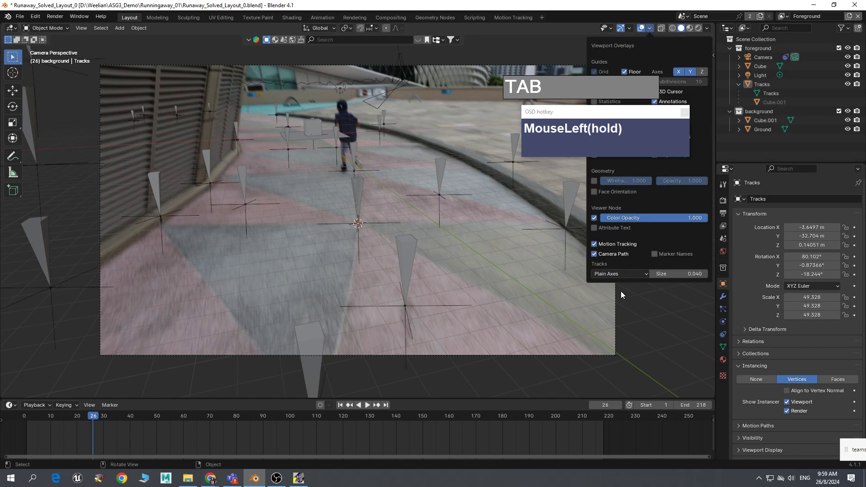
pyautogui.moveTo(82, 415); pyautogui.dragTo(31, 420)
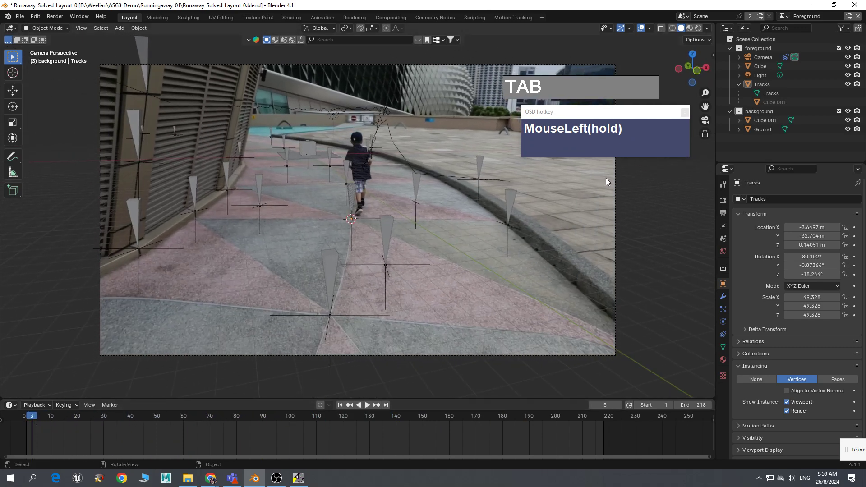
pyautogui.moveTo(596, 115); pyautogui.dragTo(659, 36)
pyautogui.moveTo(529, 88); pyautogui.dragTo(657, 109)
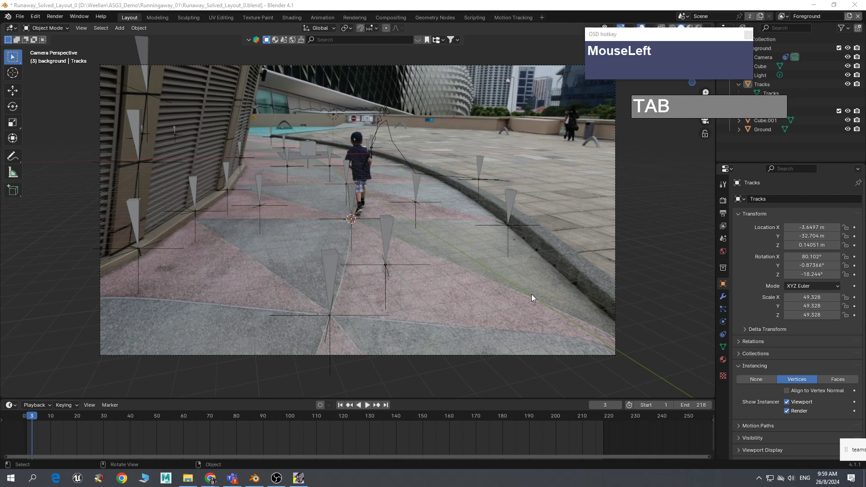
pyautogui.moveTo(33, 418); pyautogui.dragTo(27, 422)
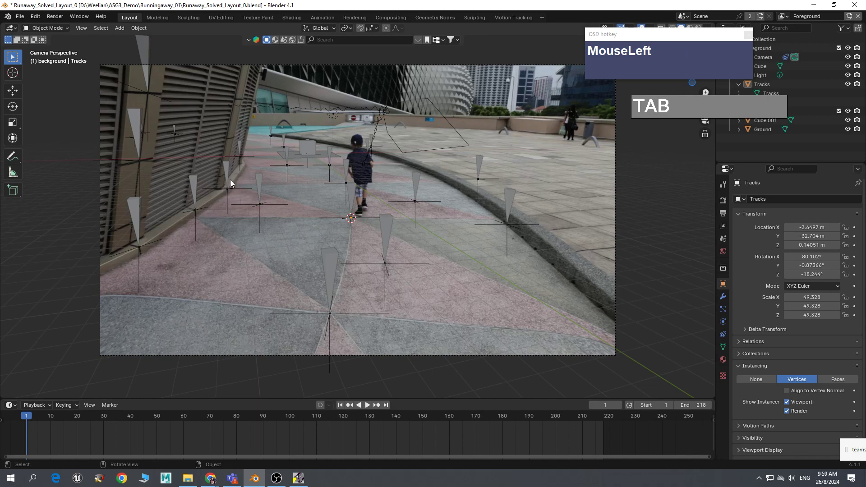
# - Set the render output path to the Runningaway_01 folder with the file name TrackingPlayblast
pyautogui.click(724, 213)
pyautogui.scroll(-2, 783, 339)
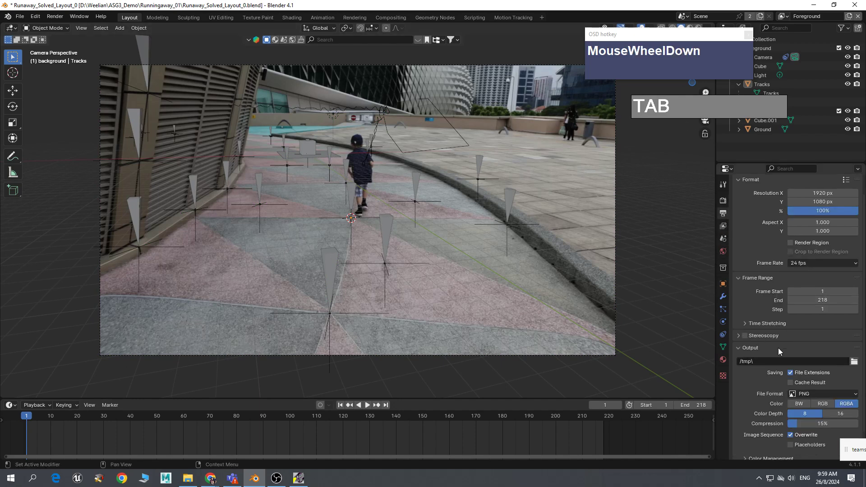
pyautogui.click(854, 362)
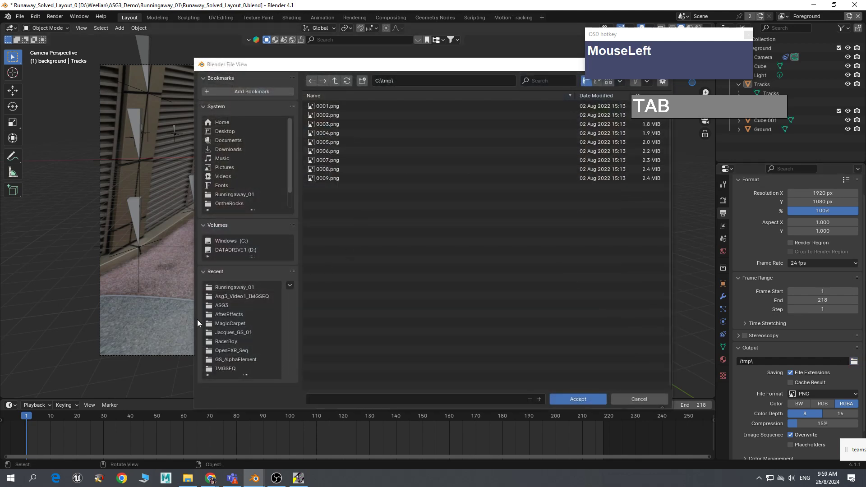
pyautogui.click(236, 251)
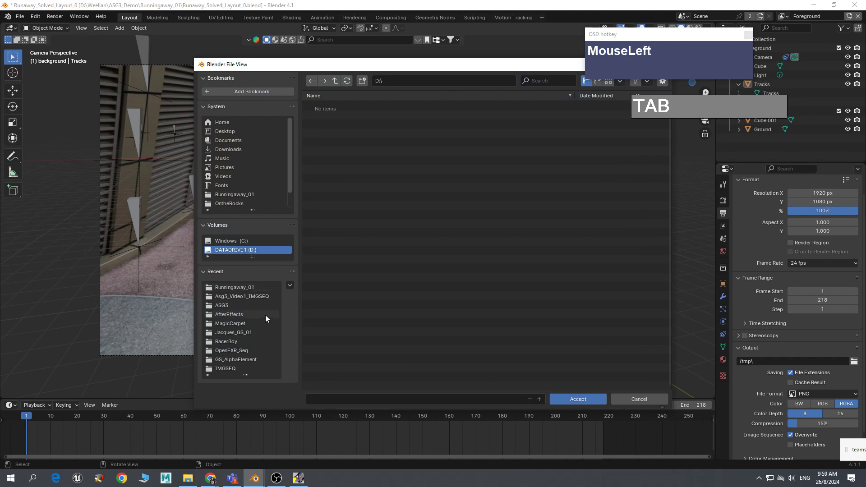
pyautogui.click(233, 288)
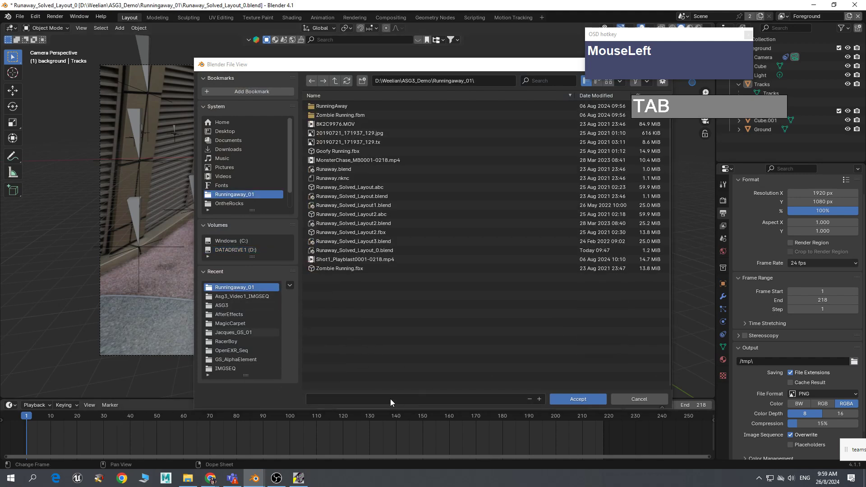
pyautogui.moveTo(350, 404); pyautogui.dragTo(346, 379)
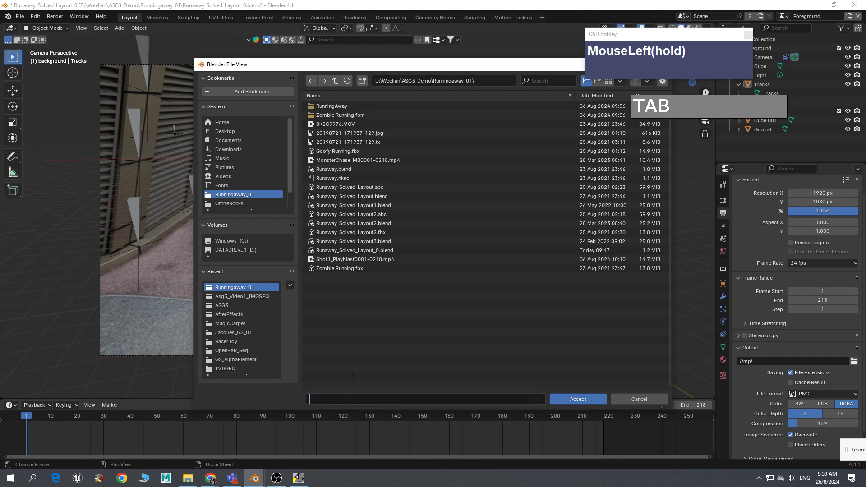
pyautogui.write('Tra')
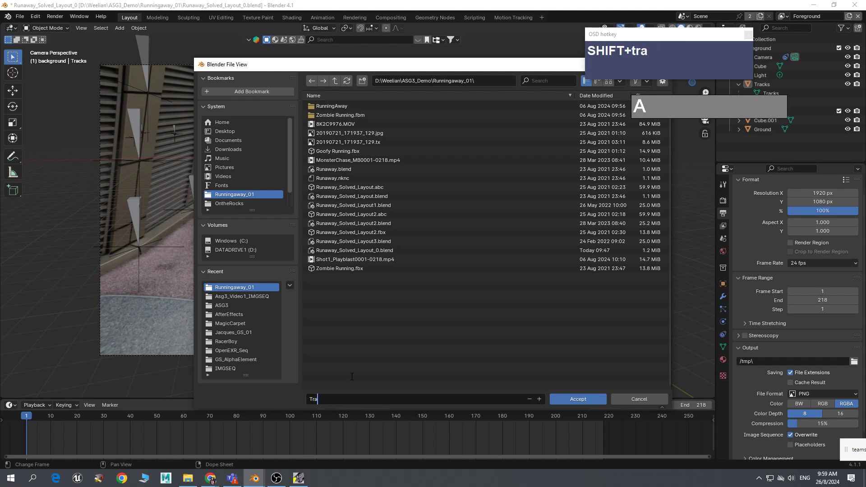
pyautogui.write('ckingP')
pyautogui.press('BackSpace')
pyautogui.write('layblast')
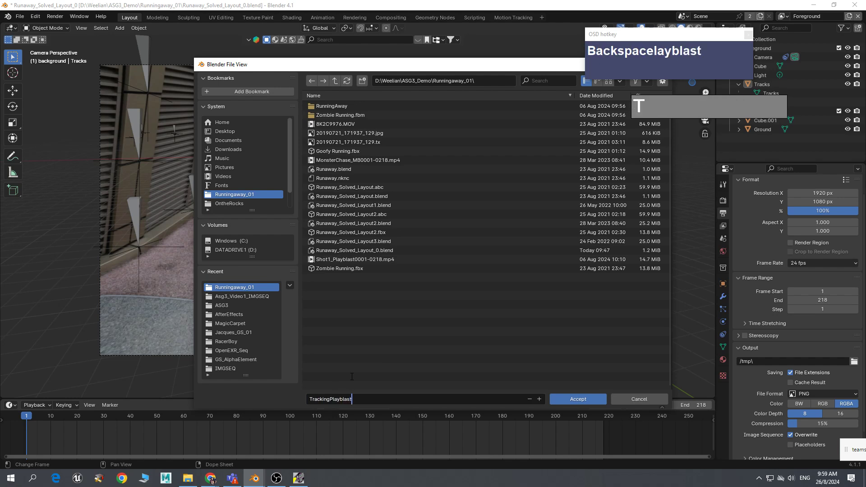
pyautogui.click(578, 399)
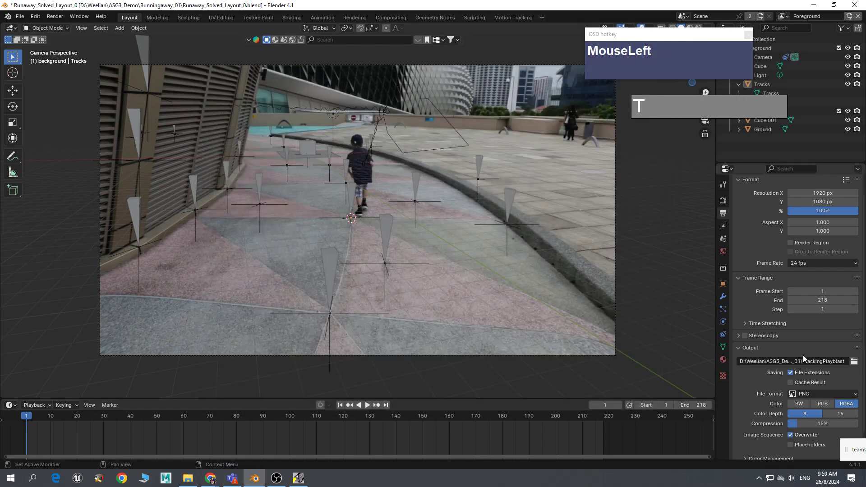
# - Set the output file format to FFmpeg Video and the encoding container to MPEG-4
pyautogui.scroll(-2, 806, 358)
pyautogui.click(816, 366)
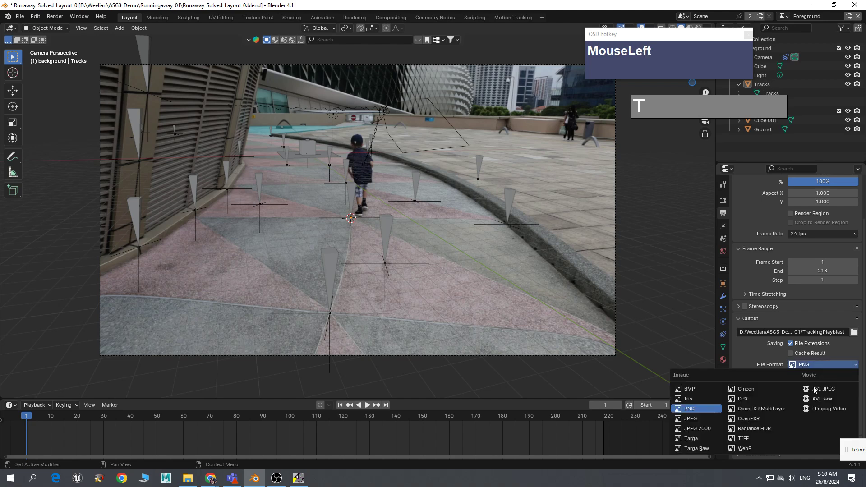
pyautogui.click(819, 410)
pyautogui.scroll(-1, 829, 369)
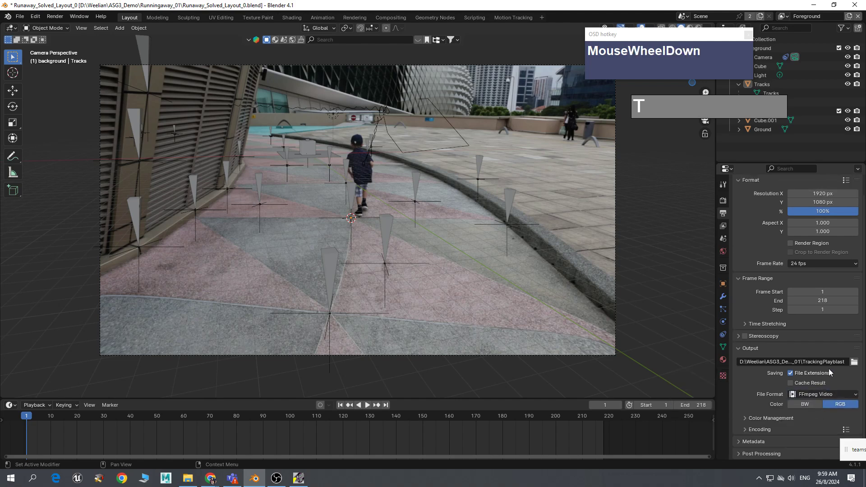
pyautogui.click(763, 429)
pyautogui.scroll(-3, 816, 401)
pyautogui.click(816, 389)
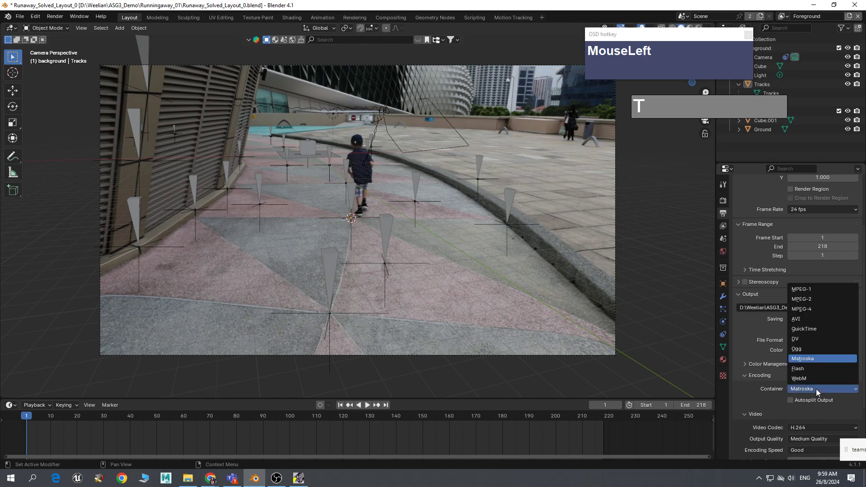
pyautogui.click(814, 310)
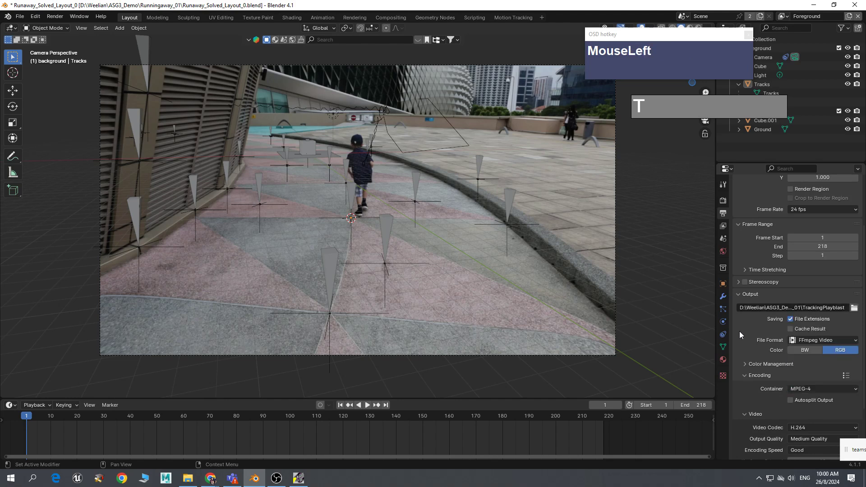
# - Review the video encoding settings and run Viewport Render Animation for the camera view
pyautogui.scroll(-3, 765, 331)
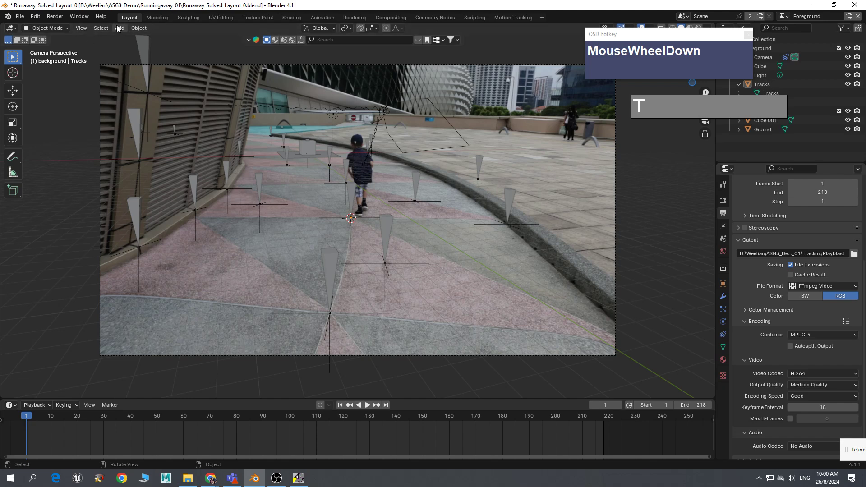
pyautogui.click(80, 30)
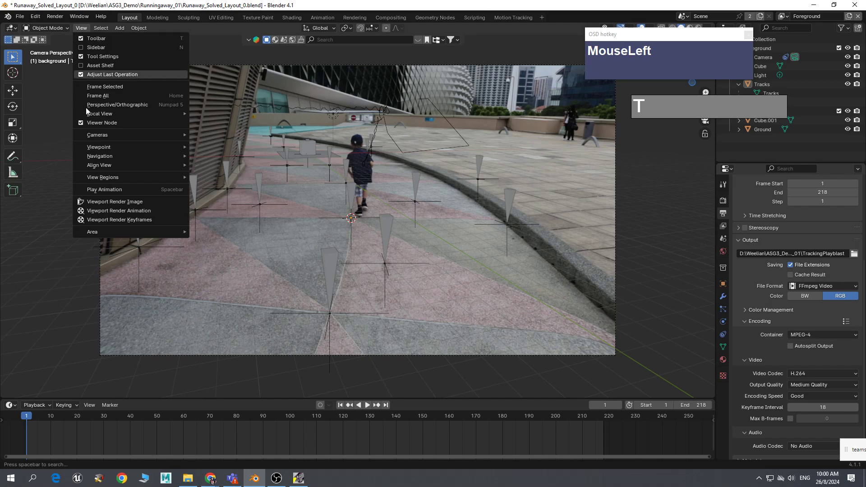
pyautogui.click(126, 211)
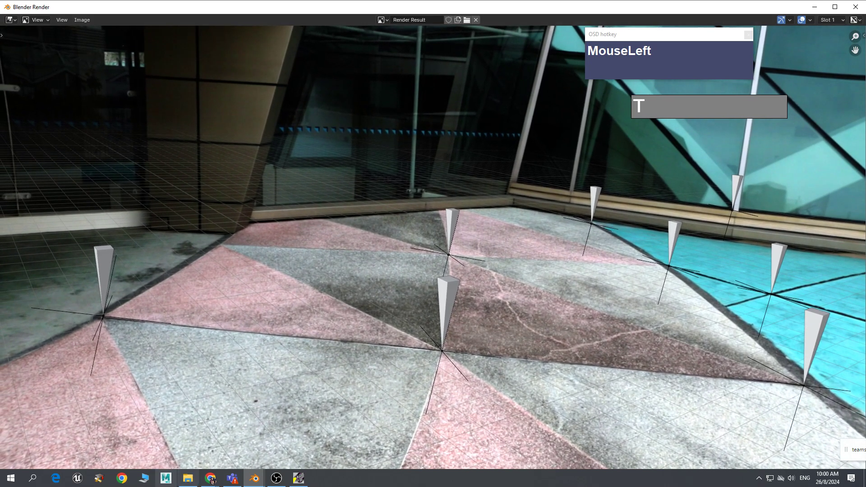
# - Open drive D: in File Explorer, return to the render result in Blender and close the render window
pyautogui.click(185, 482)
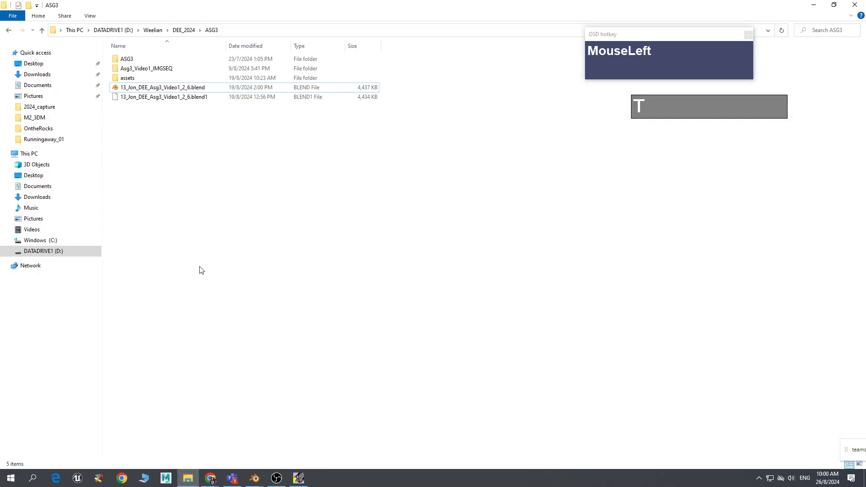
pyautogui.click(52, 252)
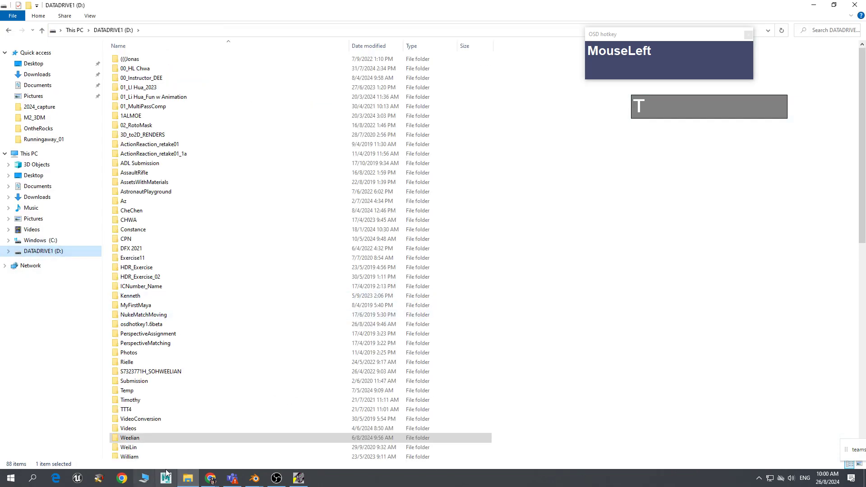
pyautogui.click(188, 482)
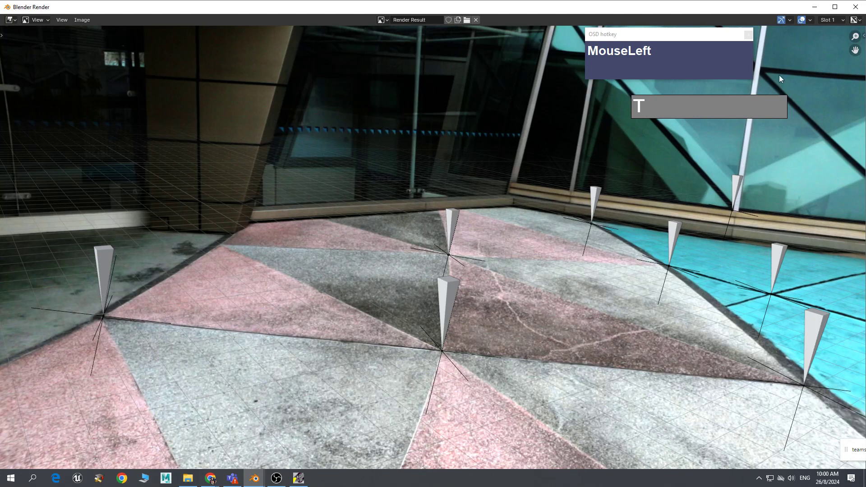
pyautogui.click(856, 7)
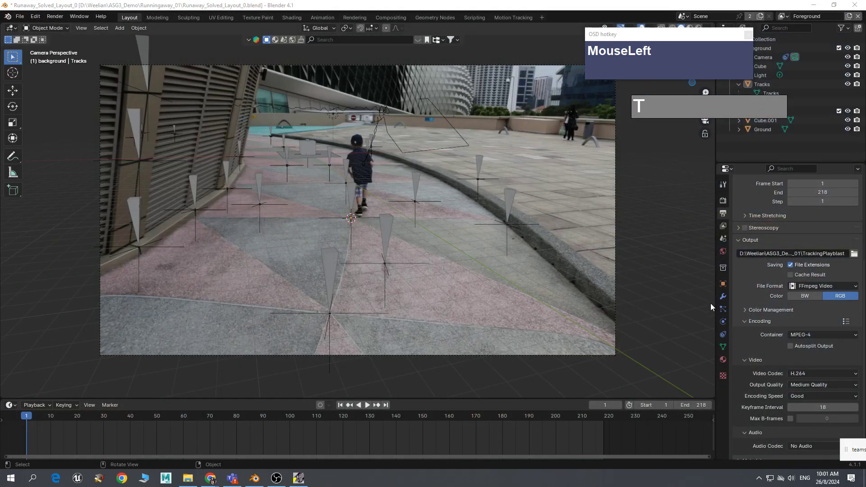
# - Reopen the output path's file browser to check which folder the playblast is saved in
pyautogui.click(854, 254)
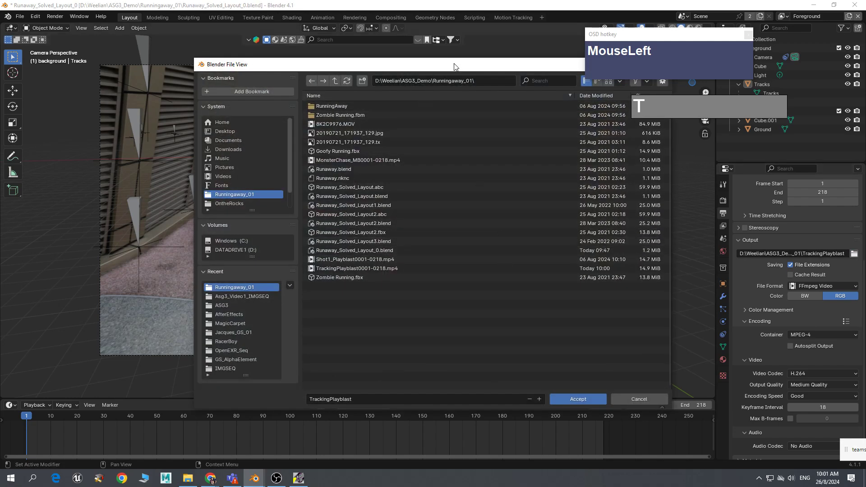
pyautogui.moveTo(454, 67); pyautogui.dragTo(392, 75)
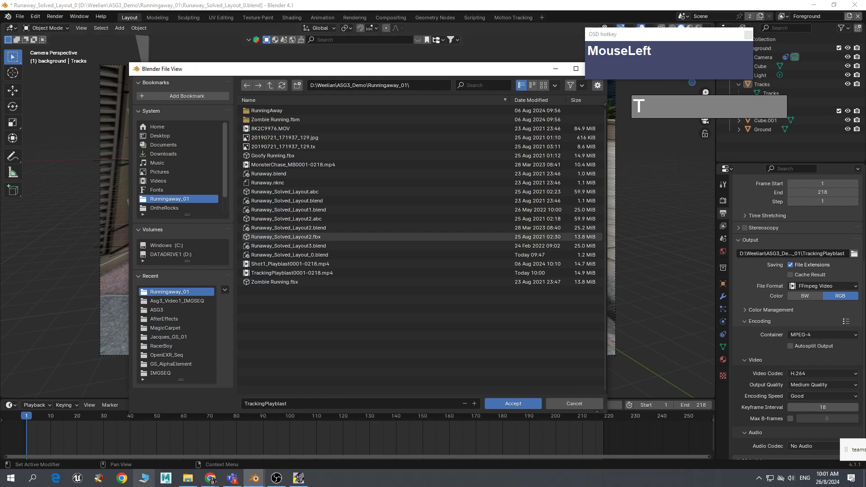
# - Switch to File Explorer, look for the playblast in the ASG3 folder inside DEE_2024, and return to Blender
pyautogui.click(188, 478)
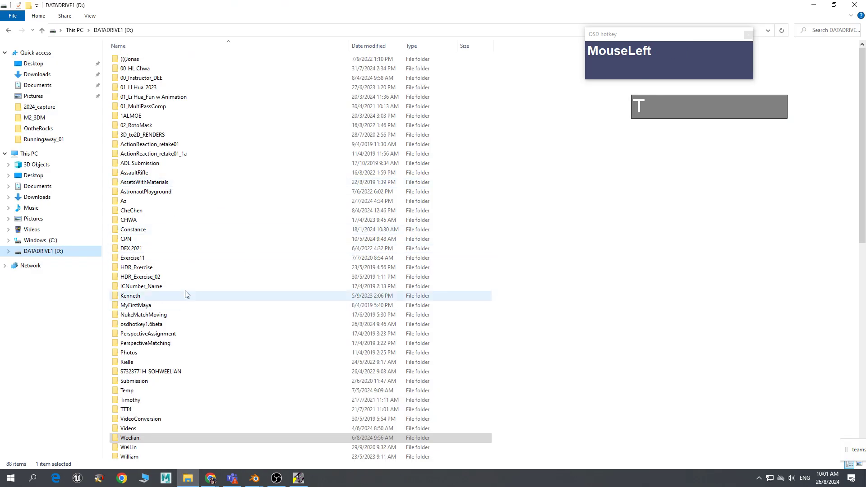
pyautogui.click(135, 438)
pyautogui.doubleClick(135, 438)
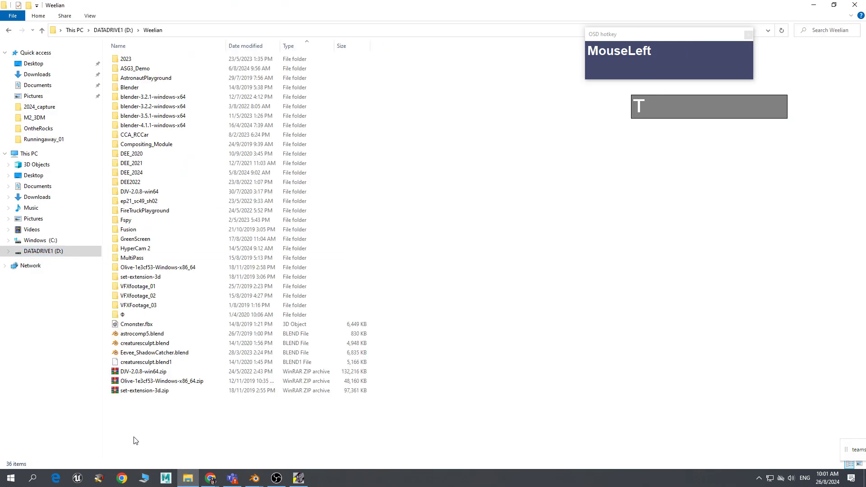
pyautogui.doubleClick(132, 173)
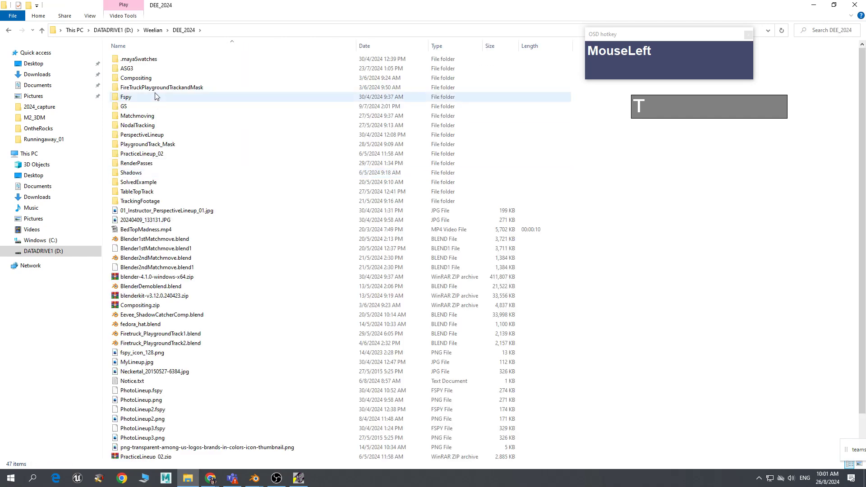
pyautogui.doubleClick(147, 70)
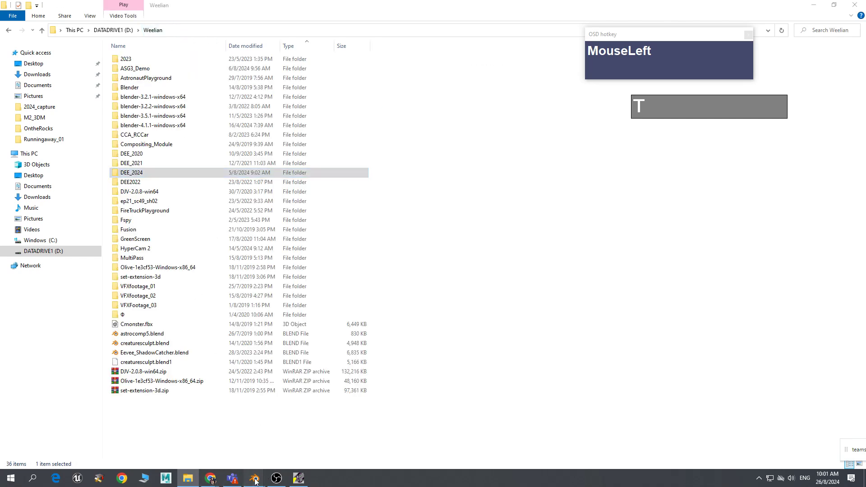
pyautogui.click(314, 460)
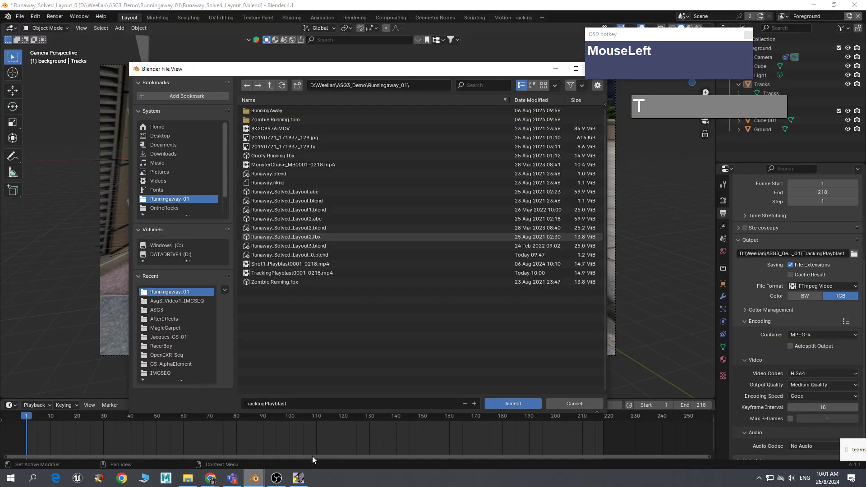
# - Check the output directory path in Blender, and open the ASG3_Demo\Runningaway_01 folder in File Explorer to find the playblast
pyautogui.click(422, 85)
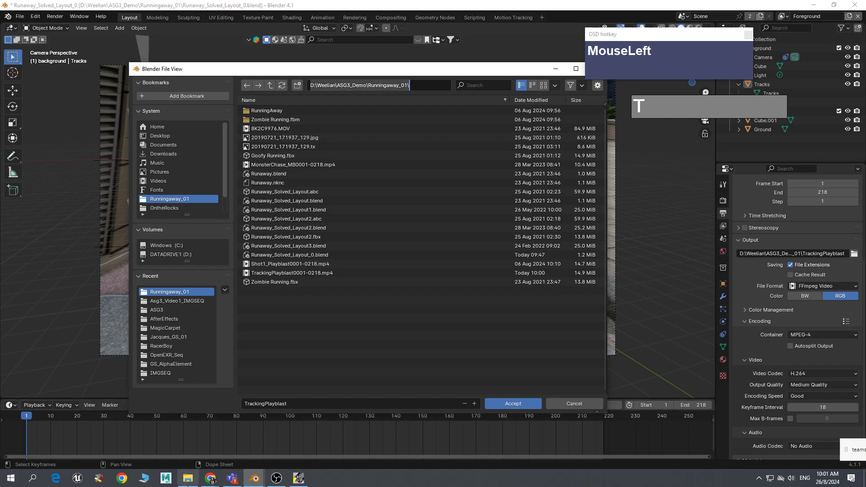
pyautogui.click(188, 485)
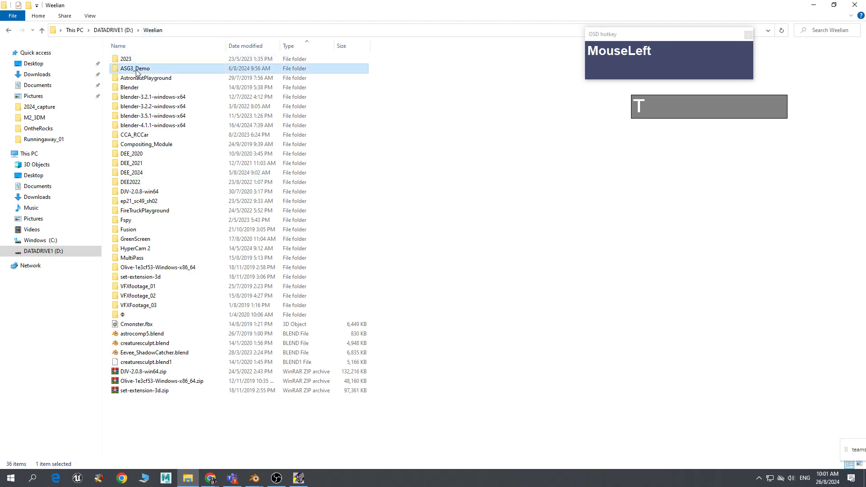
pyautogui.doubleClick(148, 62)
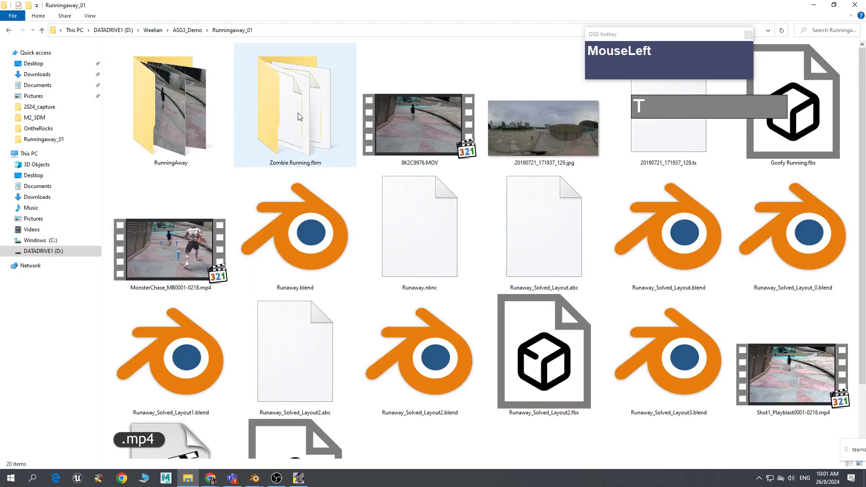
pyautogui.scroll(-2, 404, 235)
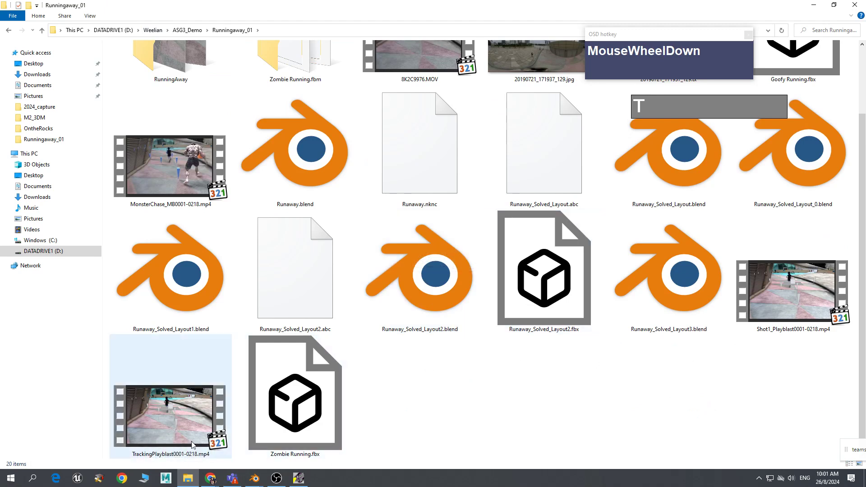
# - Play TrackingPlayblast0001-0218.mp4 in a maximized player, with the hotkey overlays moved aside, to examine how the markers stick to the ground
pyautogui.click(177, 416)
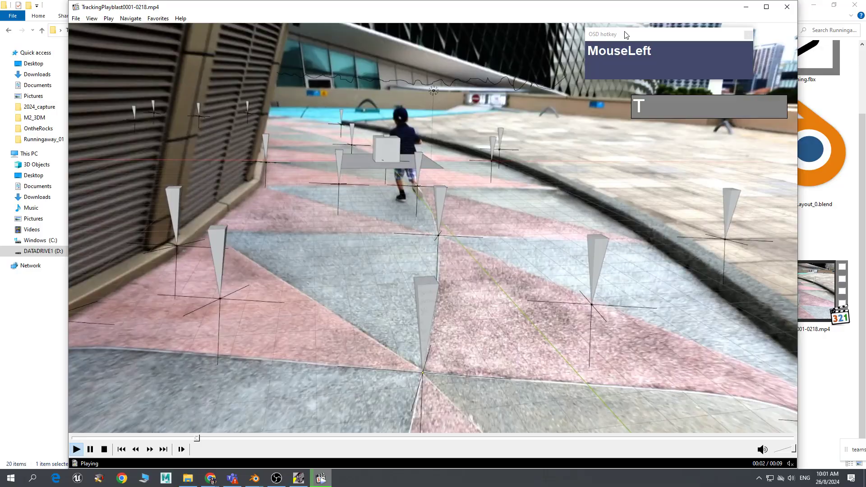
pyautogui.moveTo(625, 35); pyautogui.dragTo(711, 146)
pyautogui.moveTo(683, 109); pyautogui.dragTo(747, 213)
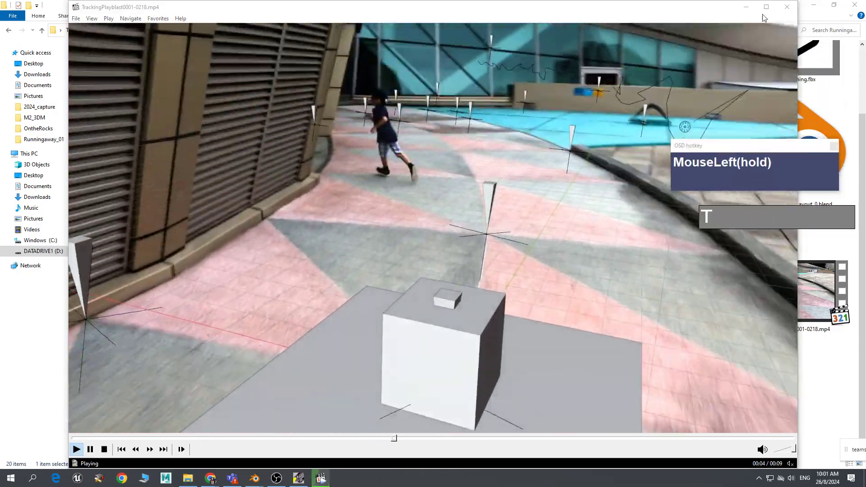
pyautogui.click(766, 7)
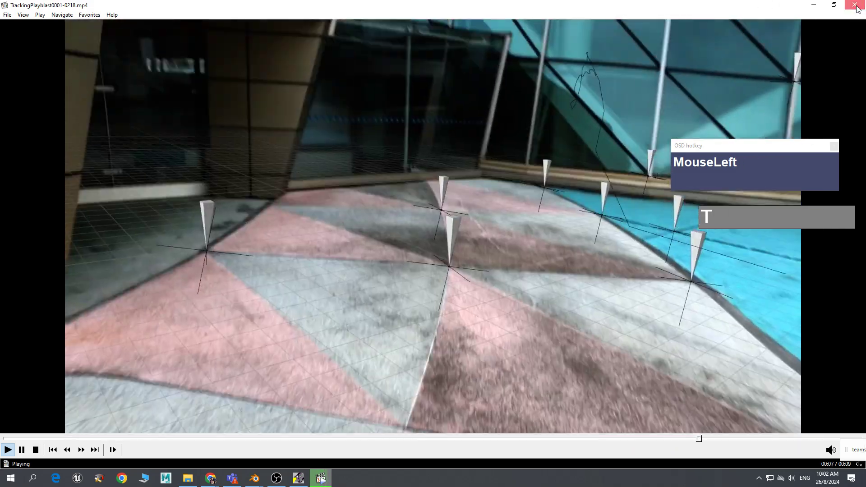
# - Close the video player, switch back to Blender and dismiss the output file browser
pyautogui.click(856, 6)
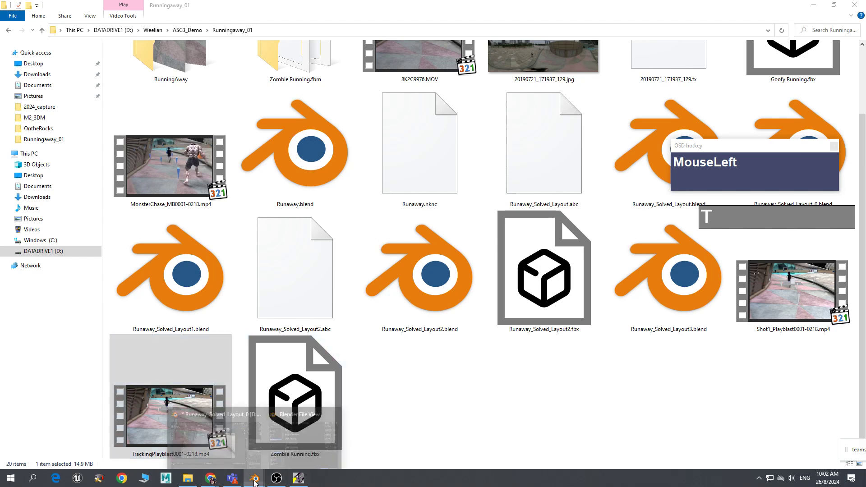
pyautogui.click(228, 439)
pyautogui.click(596, 68)
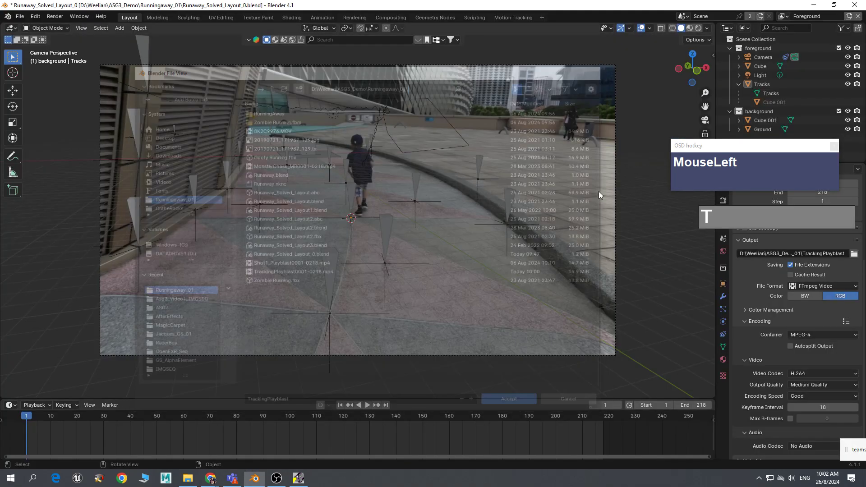